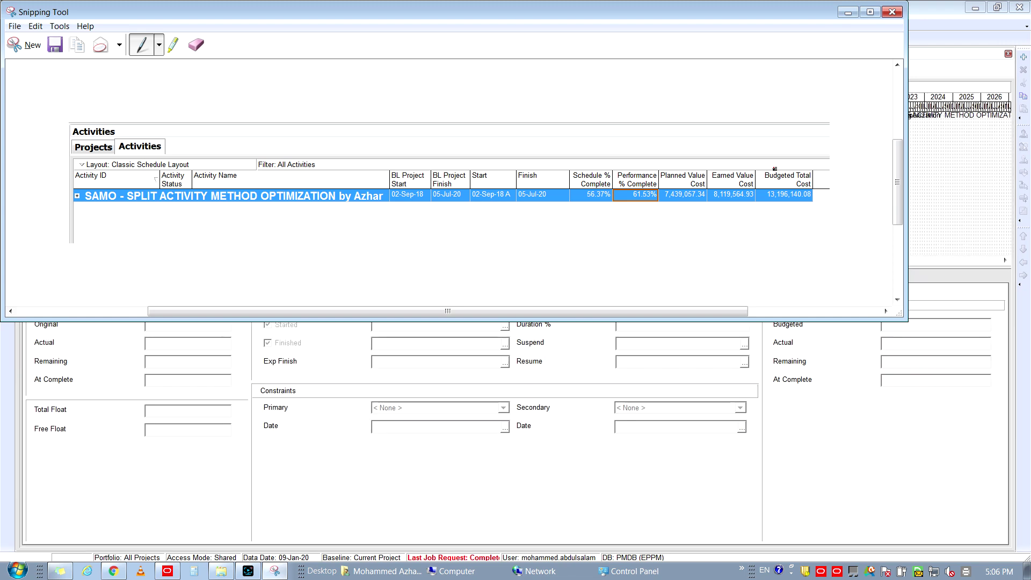
- Run the global change "01. SAMO Azr-Copy & Store Act Data" on the project and commit its changes
left_click(892, 11)
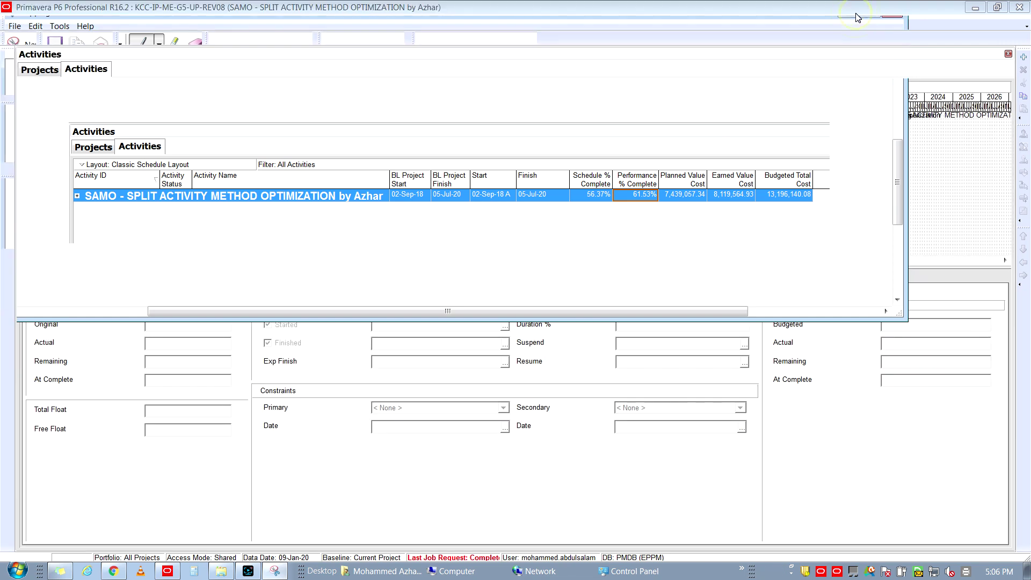
left_click(159, 23)
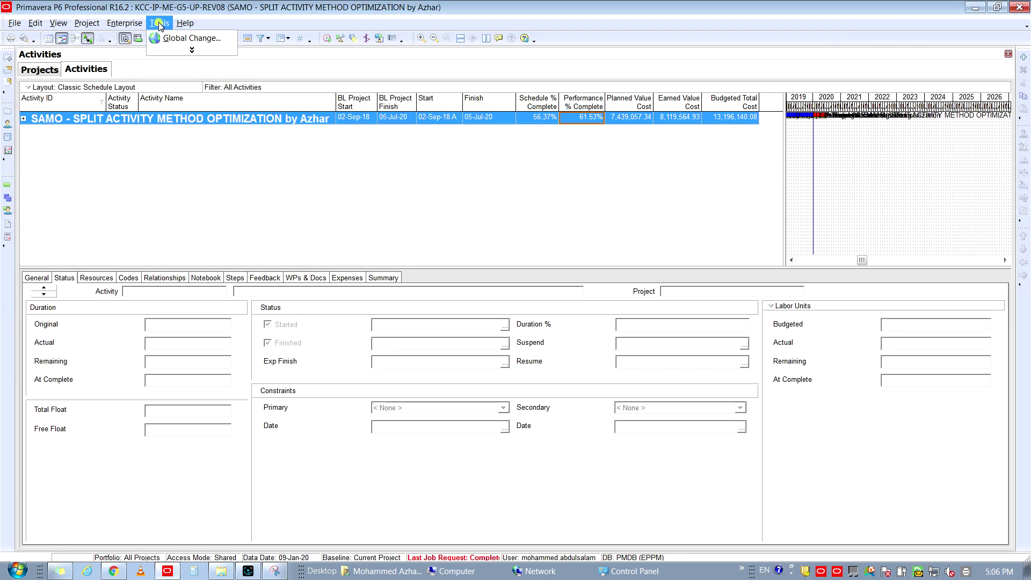
left_click(166, 35)
left_click(446, 259)
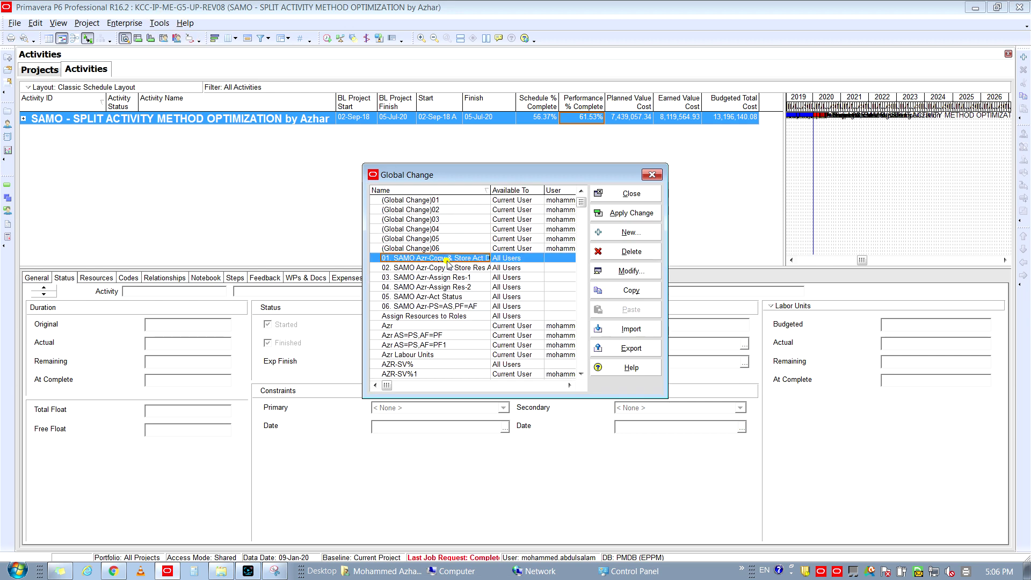
left_click_drag(490, 190, 525, 196)
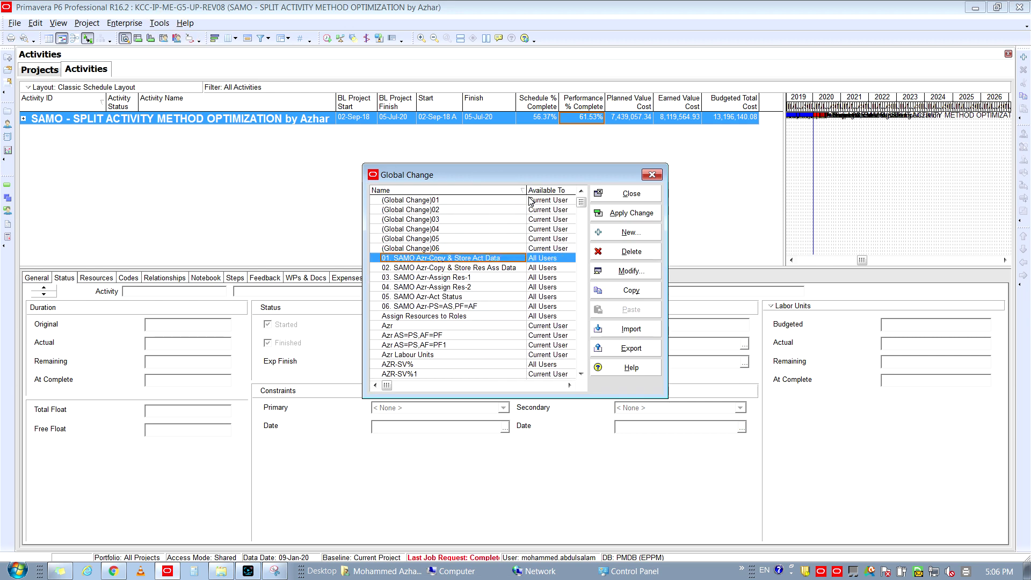
left_click(634, 213)
left_click(498, 310)
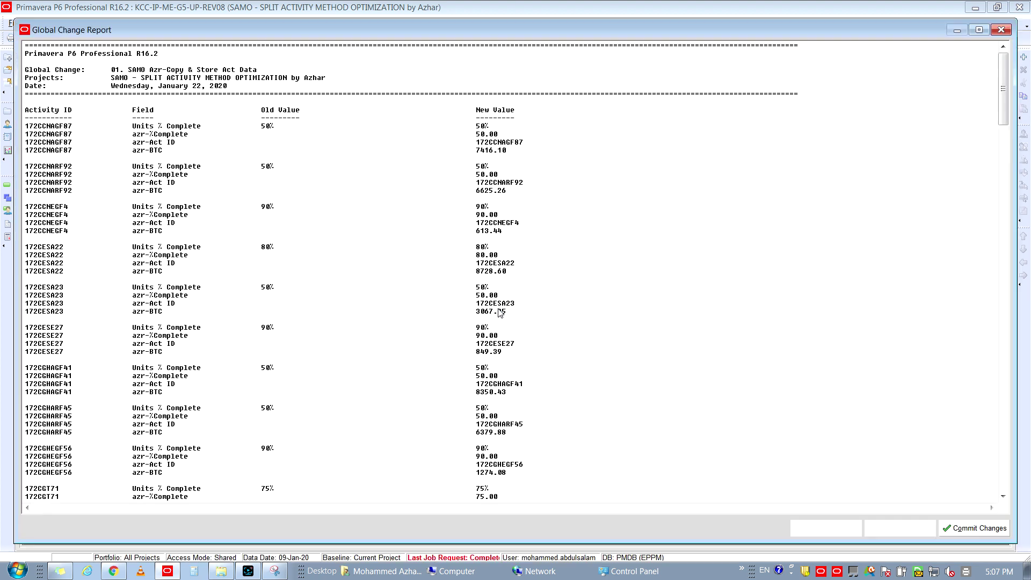
left_click(955, 528)
left_click(543, 303)
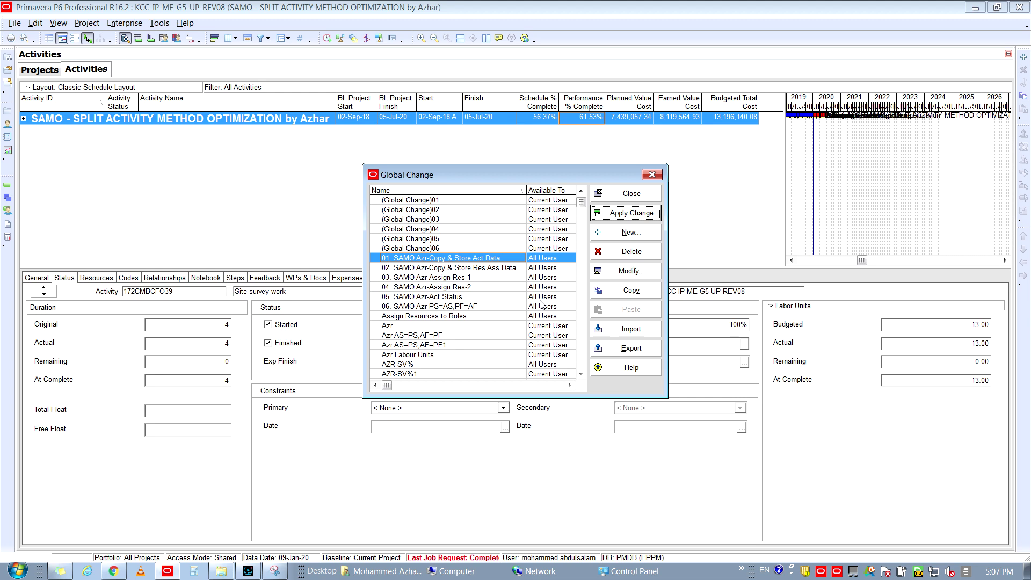
left_click(628, 194)
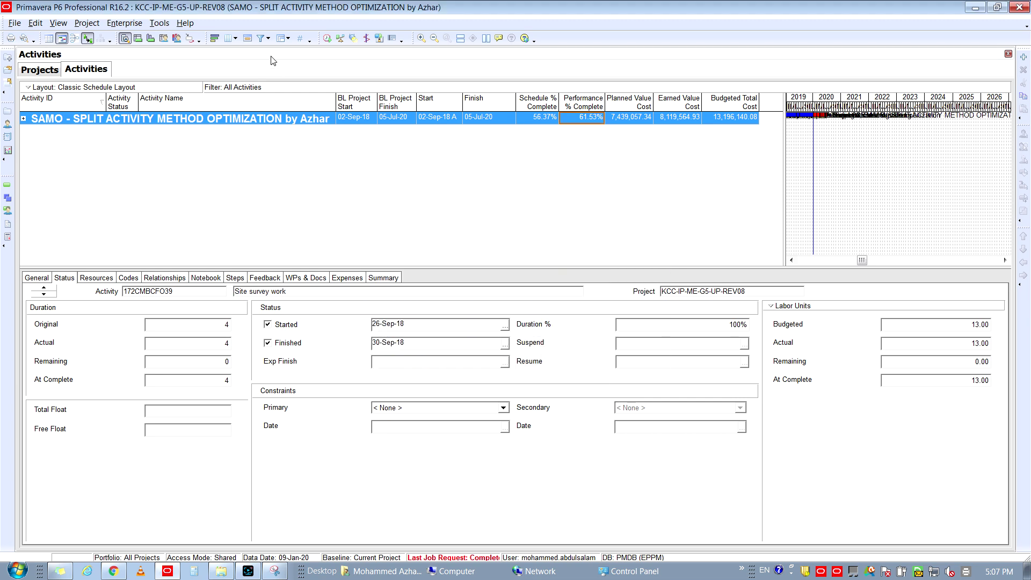
- Set the Activity Status criterion to In Progress in the user-defined Azr filter
left_click(260, 39)
scroll(477, 305, "down", 2)
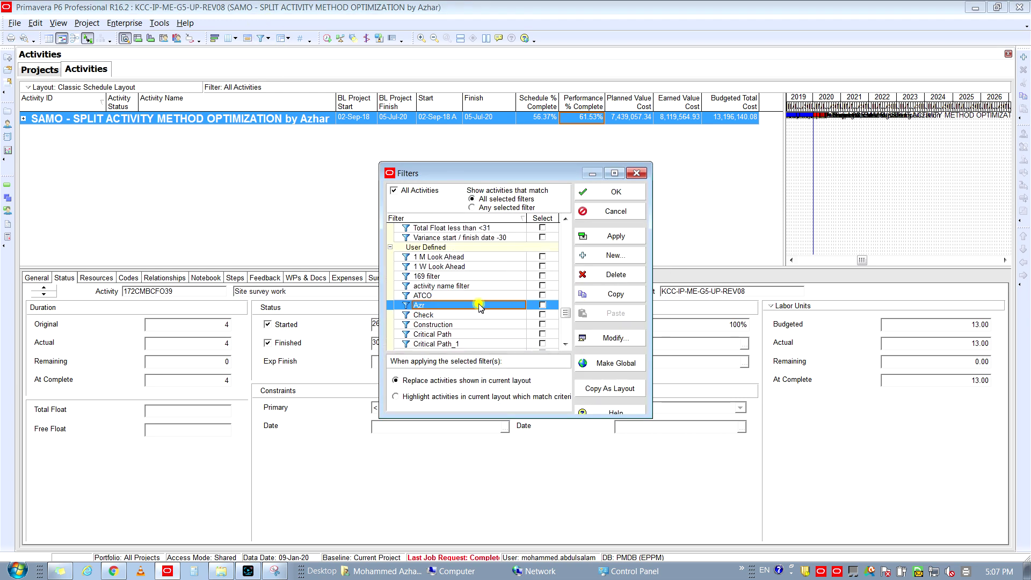
double_click(479, 305)
left_click(553, 276)
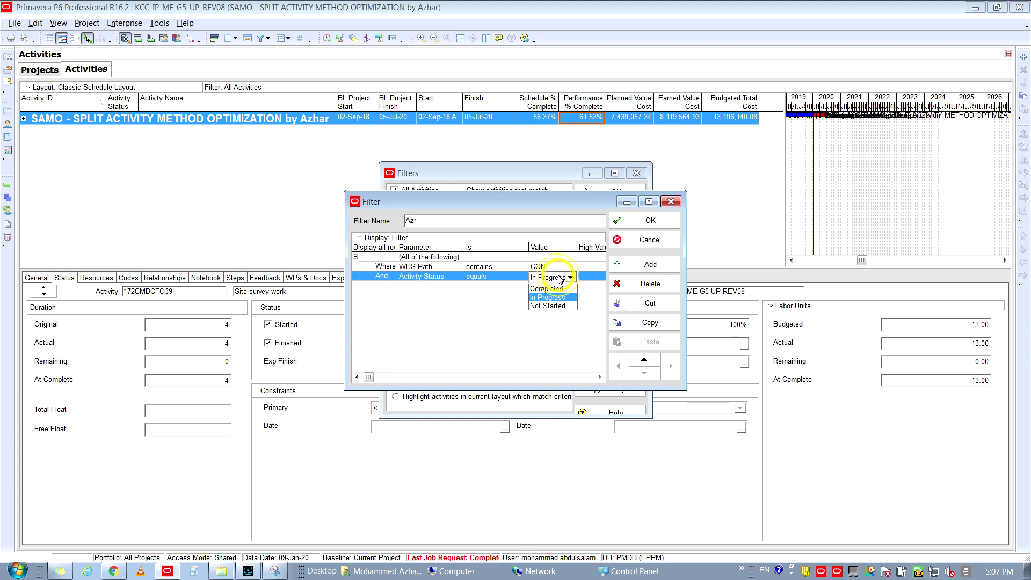
left_click(567, 304)
left_click(644, 221)
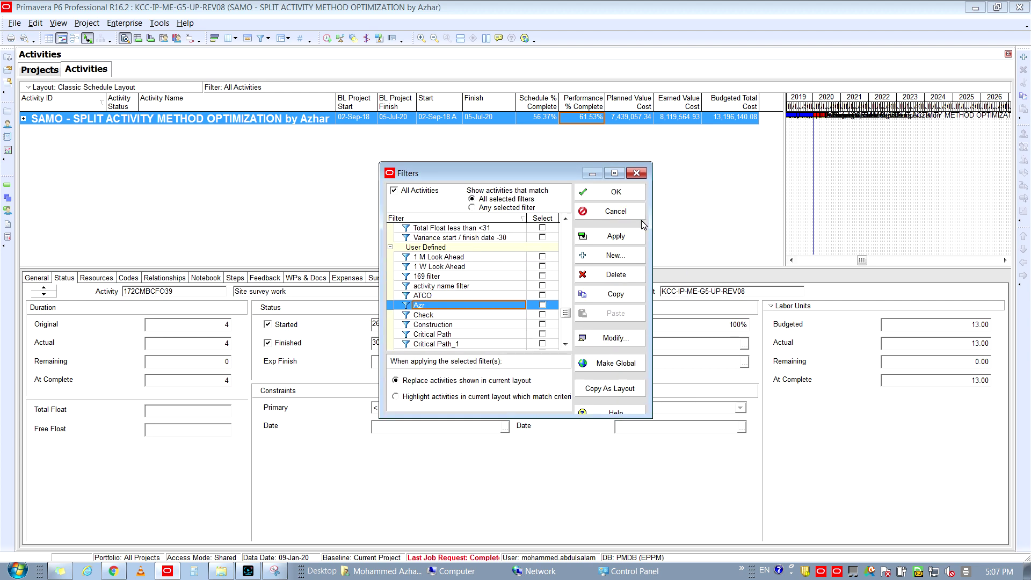
- Apply the Azr filter to the activity table in place of All Activities
left_click(542, 305)
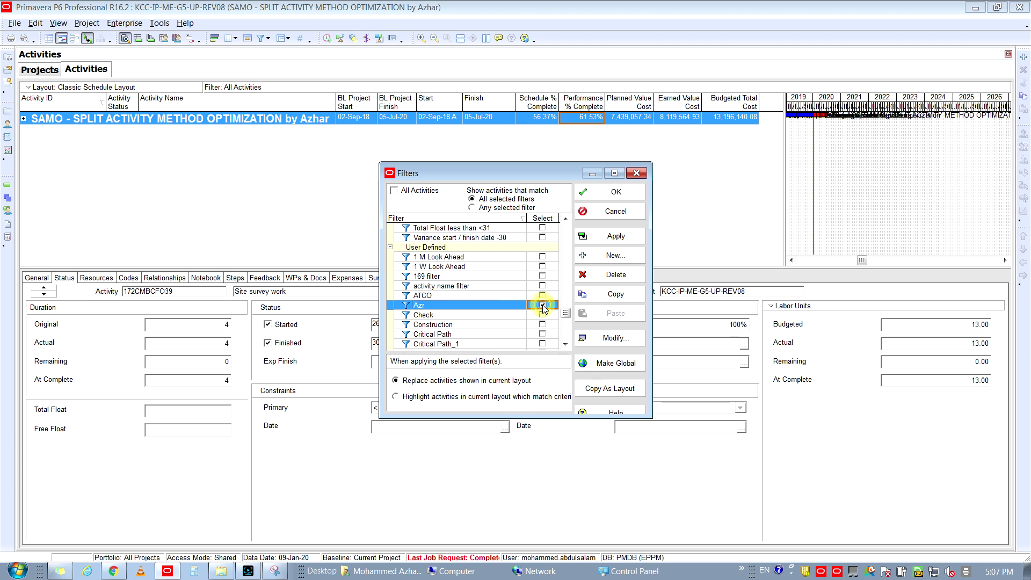
left_click(597, 237)
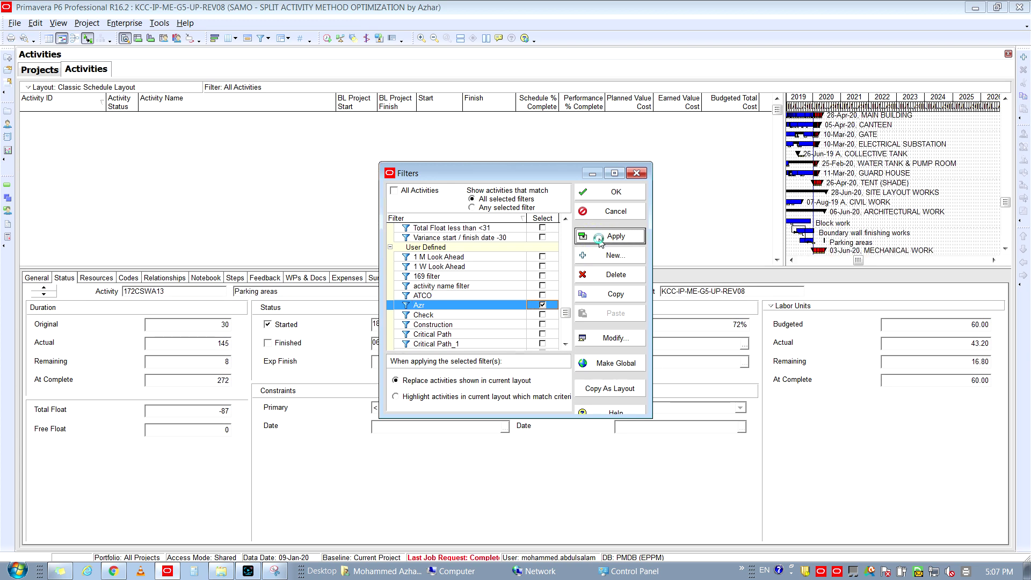
left_click(595, 196)
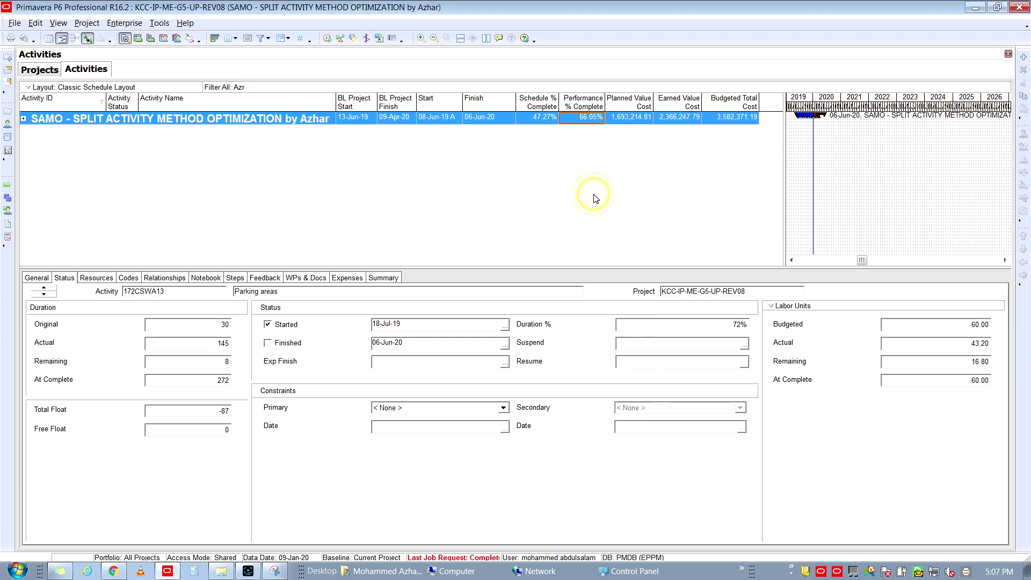
- Remove the WBS grouping so the filtered activities are listed without bands
left_click(281, 38)
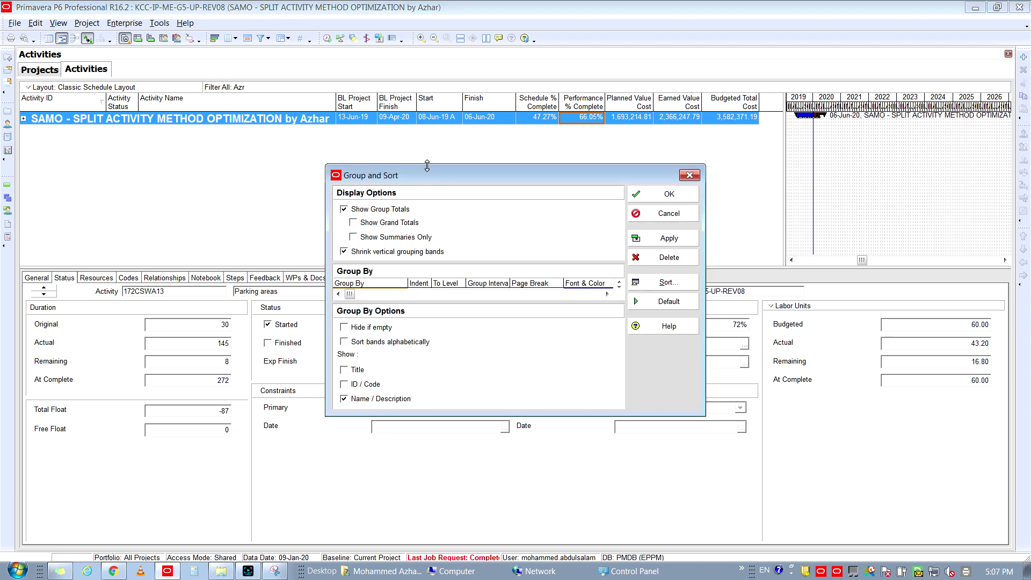
key("Delete")
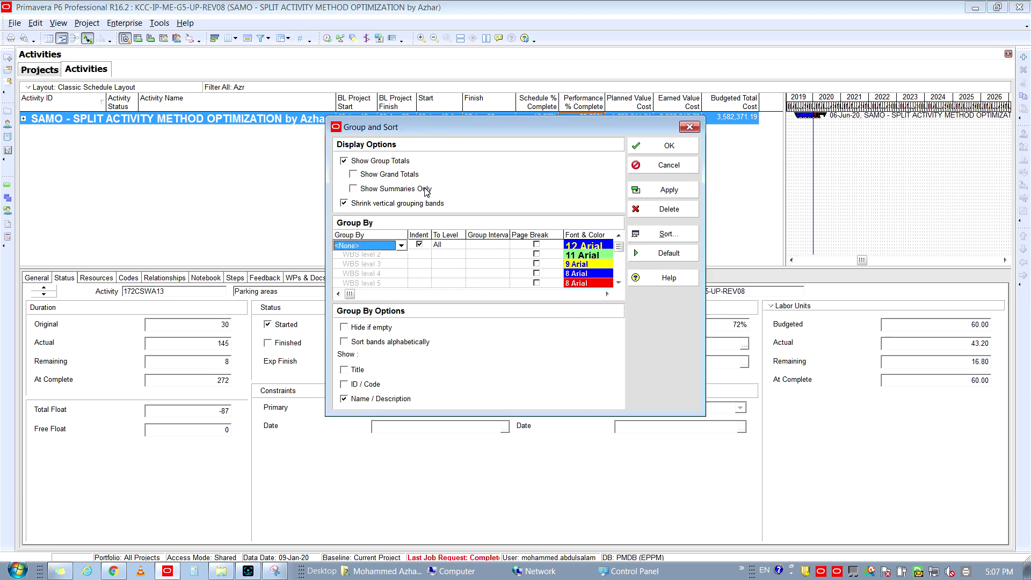
left_click(653, 147)
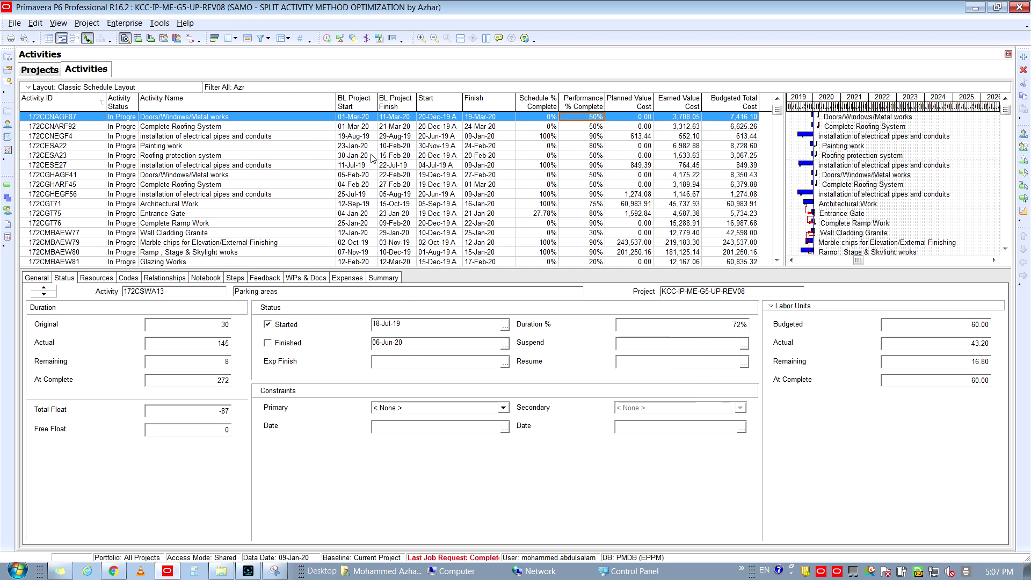
- Copy all of the filtered in-progress activities, down to the final Parking areas row
scroll(99, 238, "down", 3)
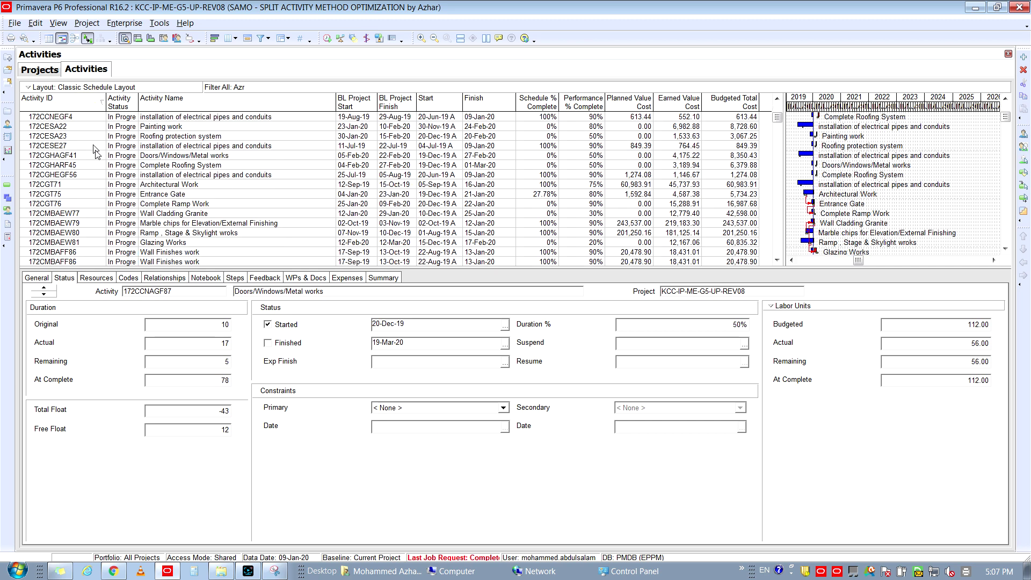
scroll(98, 238, "down", 4)
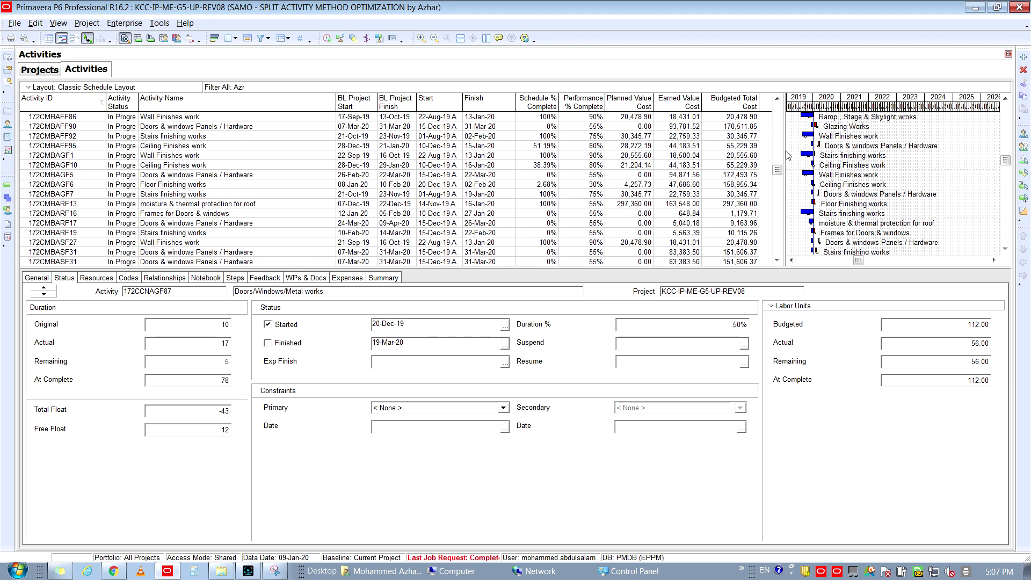
left_click(779, 203)
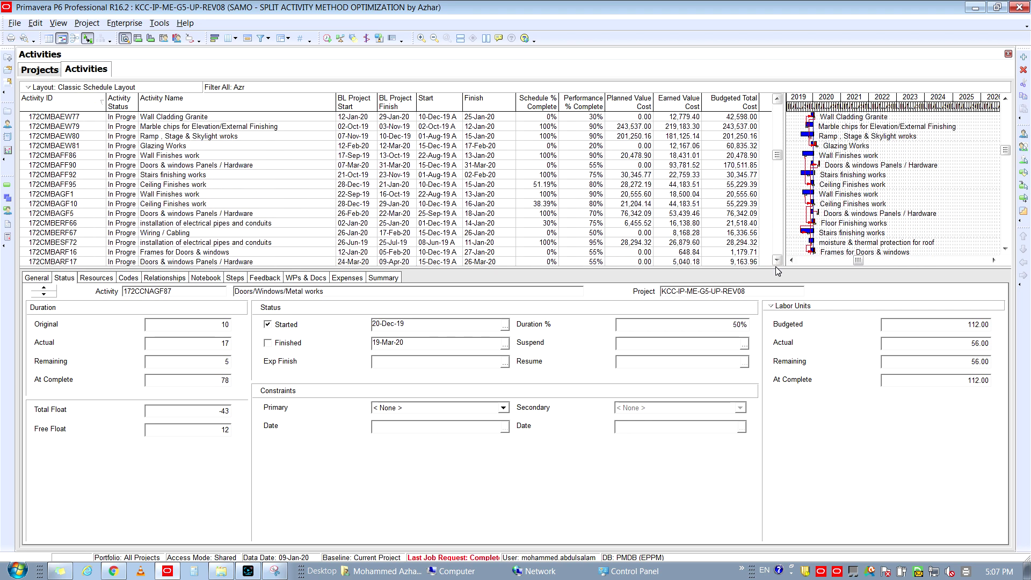
left_click_drag(774, 156, 769, 263)
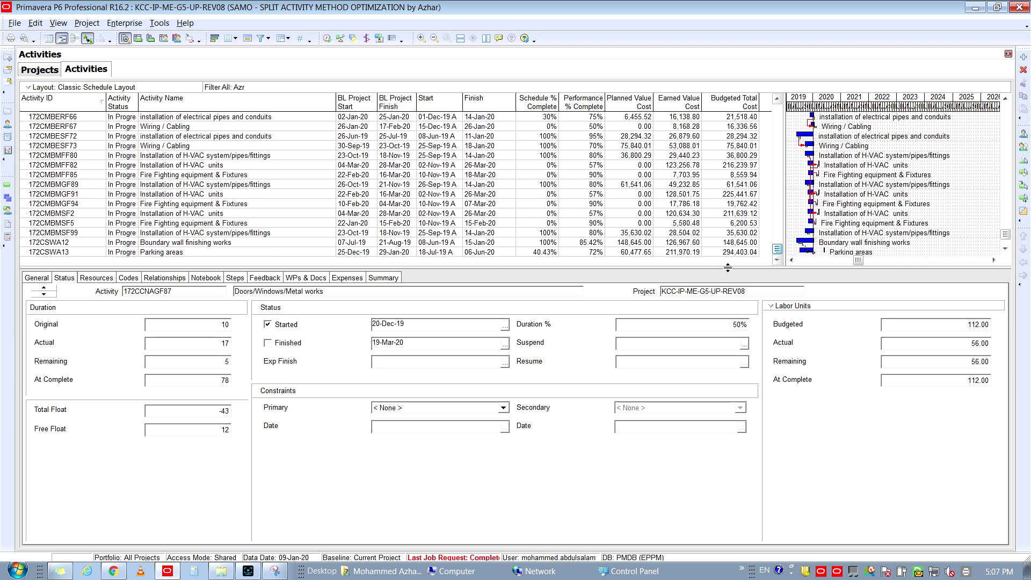
left_click(199, 253)
key("ctrl+a")
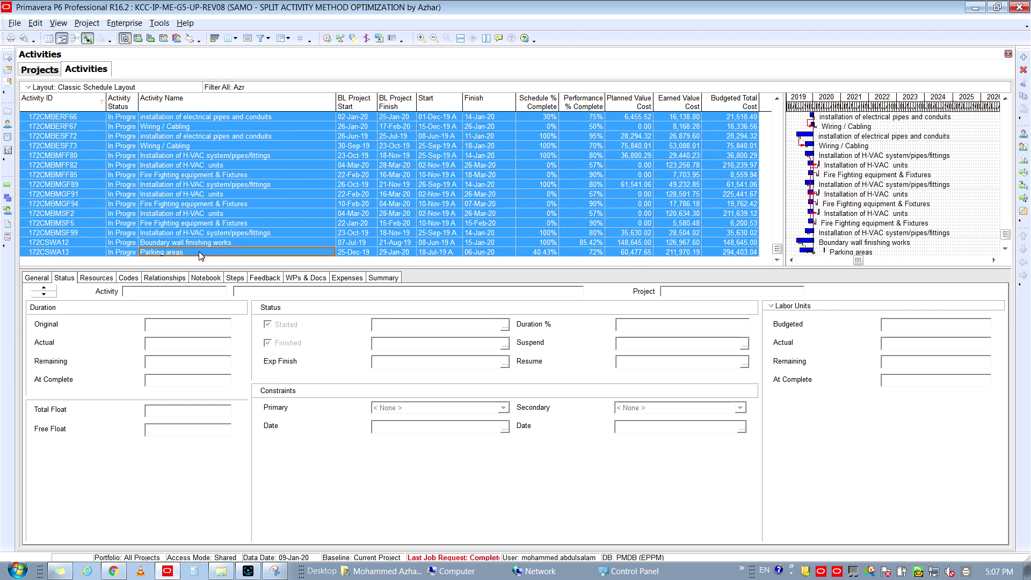
right_click(199, 252)
left_click(229, 285)
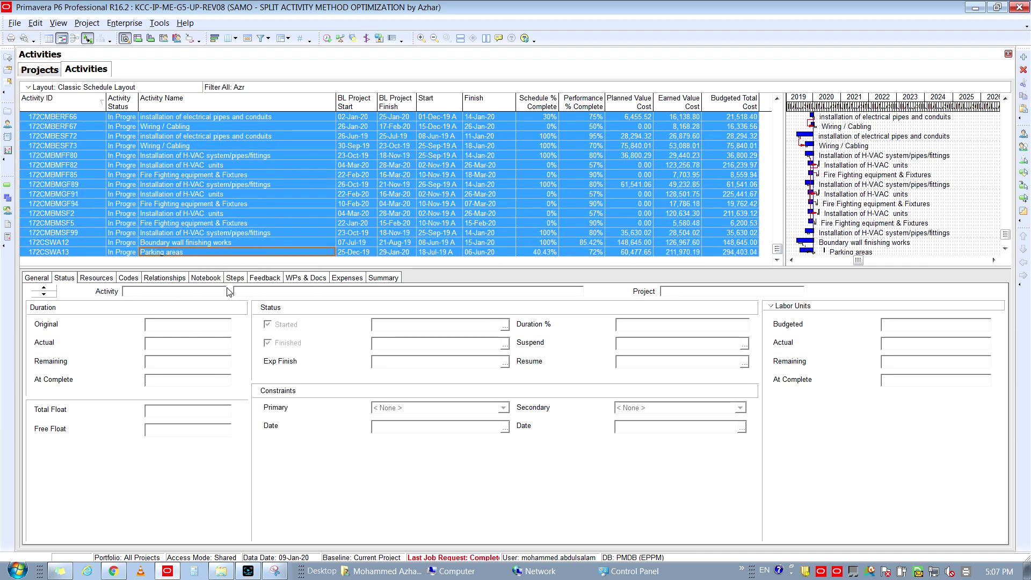
- Paste the copied activities with all their information, auto-numbering the IDs with prefix @, suffix 1000 and increment 10
right_click(188, 146)
left_click(219, 193)
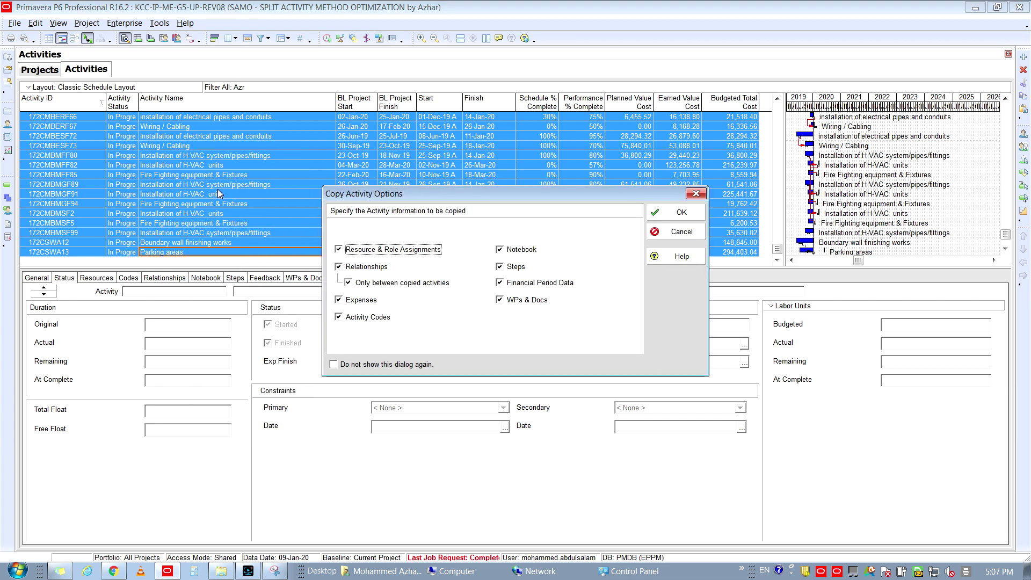
left_click(657, 215)
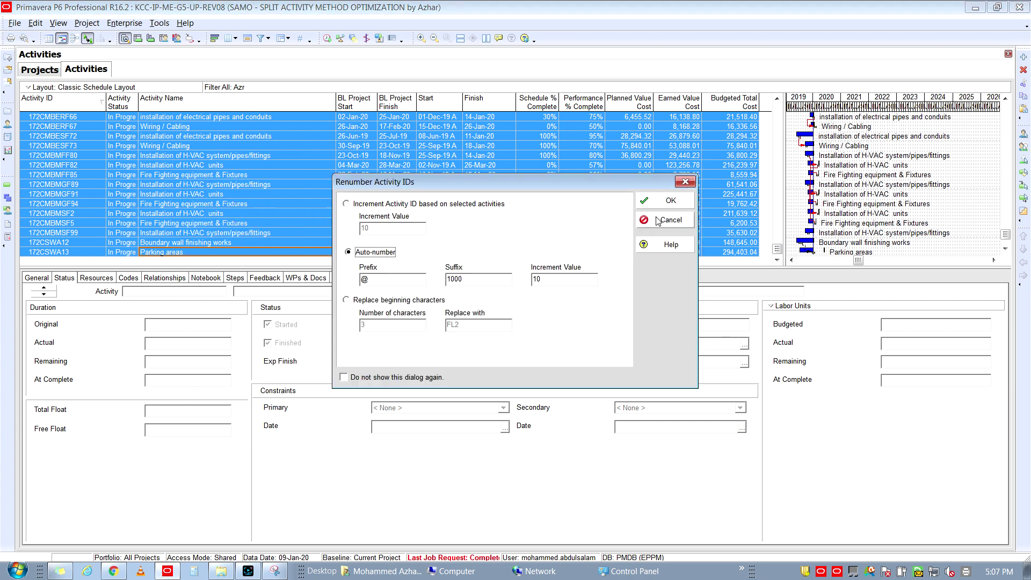
double_click(384, 280)
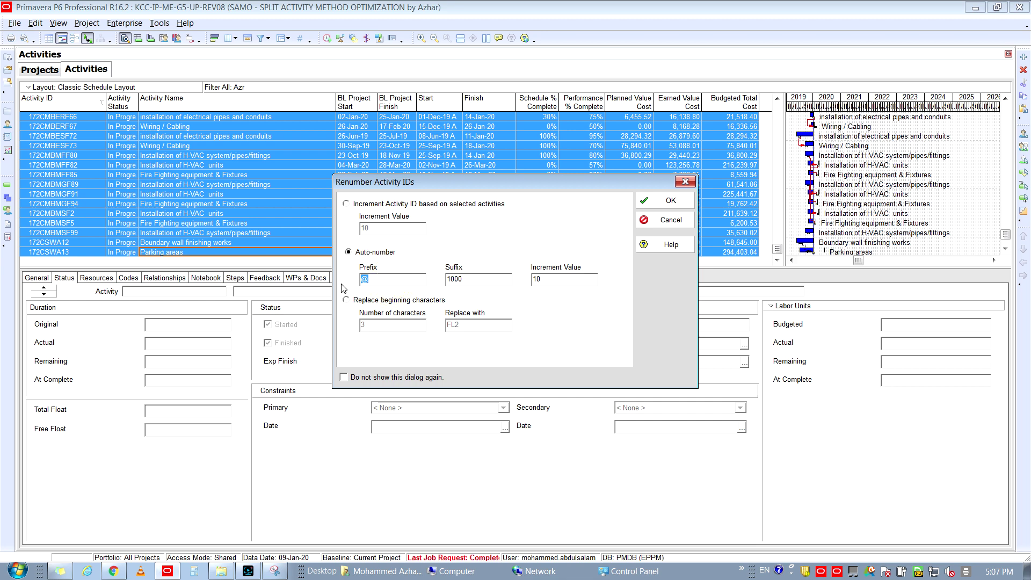
double_click(549, 281)
key("BackSpace")
type("10")
left_click(666, 206)
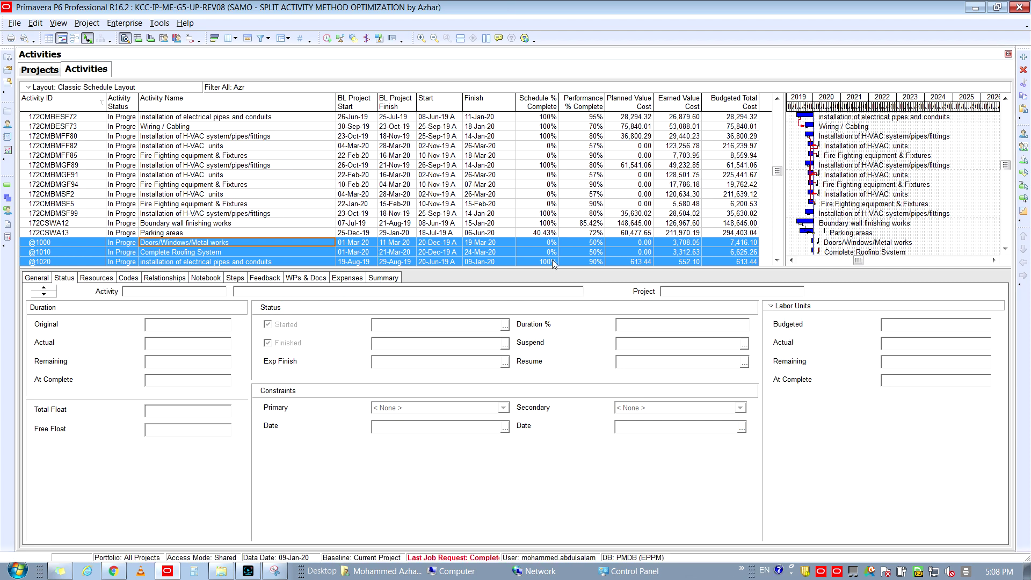
- Check the pasted activities below 172CSWA13, then restore the WBS grouping of the activity table
left_click(197, 234)
scroll(199, 236, "down", 2)
scroll(198, 236, "down", 1)
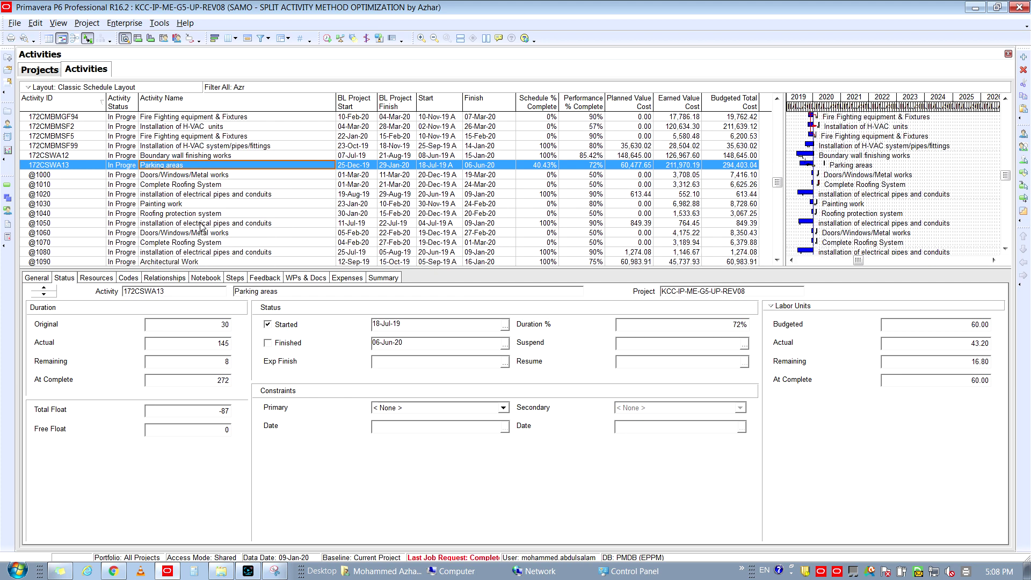
left_click(282, 38)
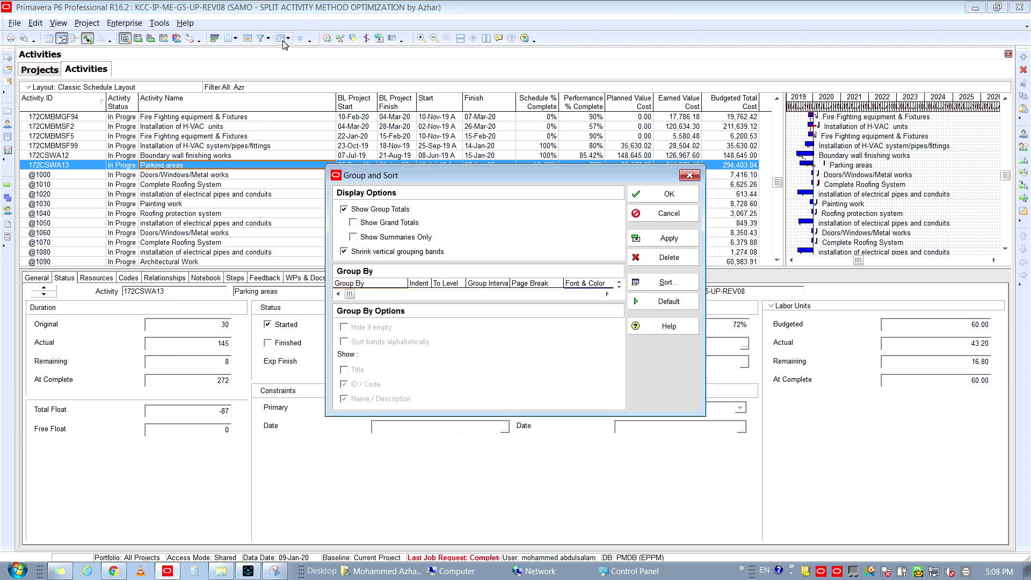
left_click(679, 239)
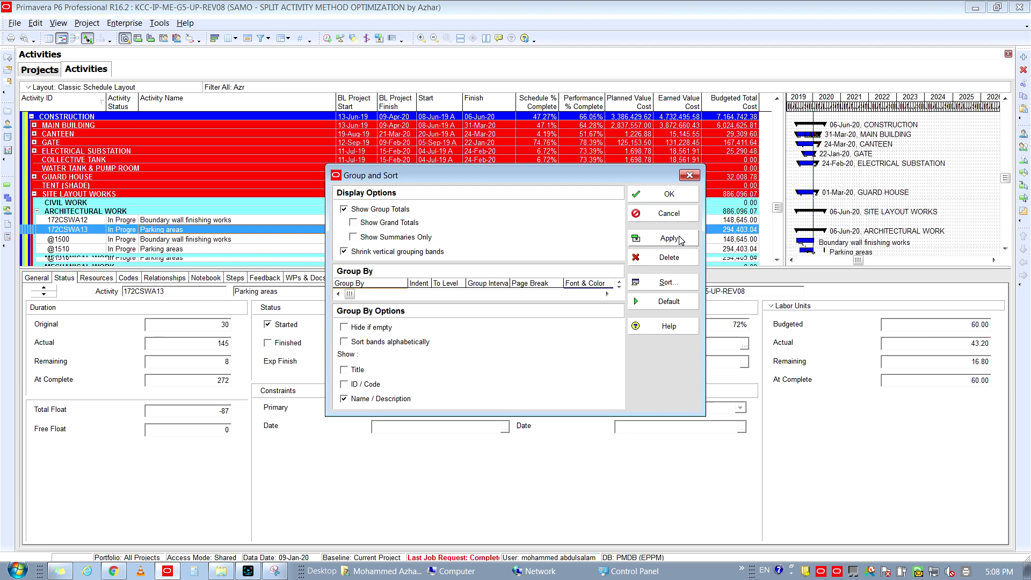
left_click(667, 197)
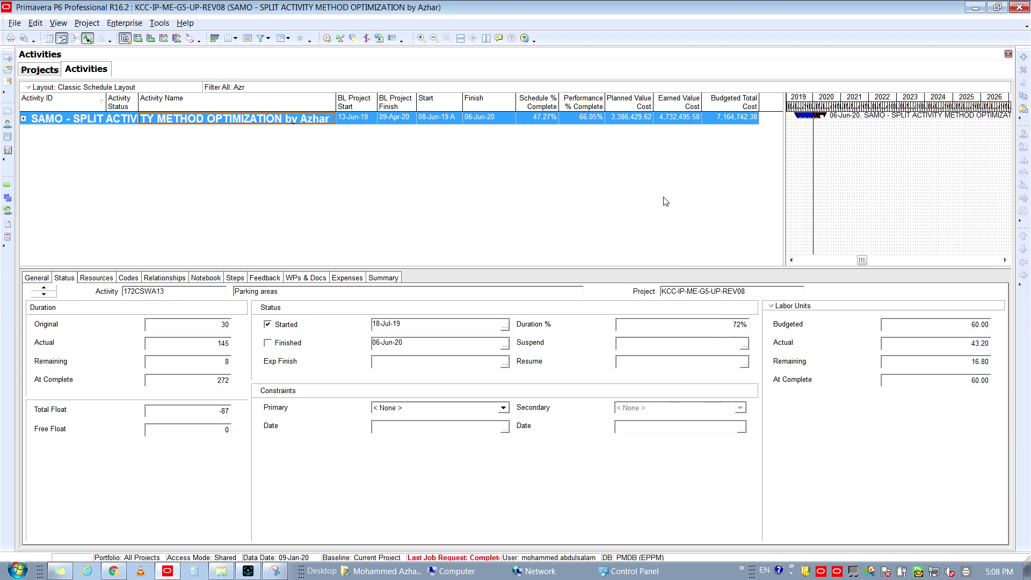
- Replace the Azr filter with All Activities
left_click(261, 38)
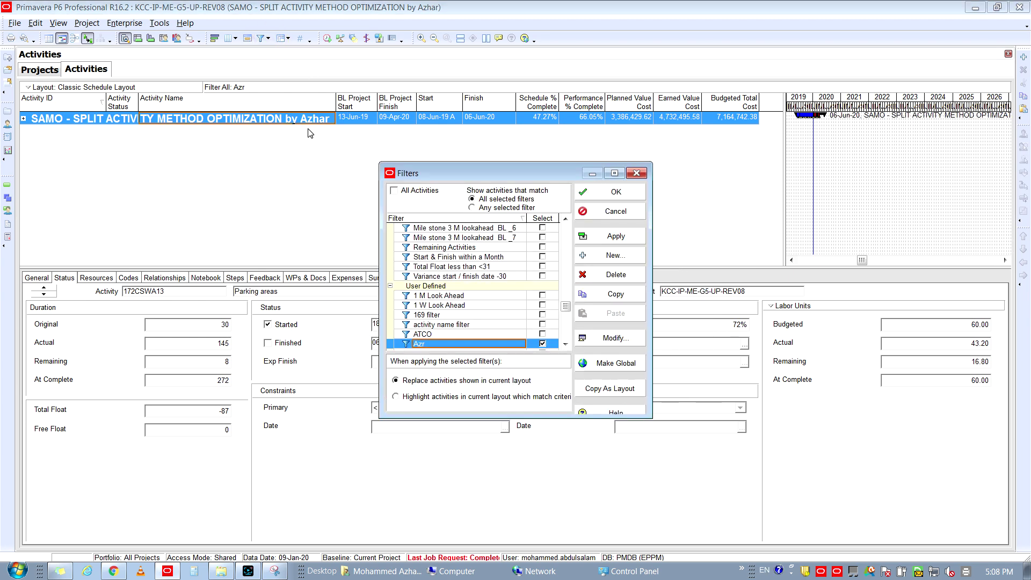
left_click(393, 190)
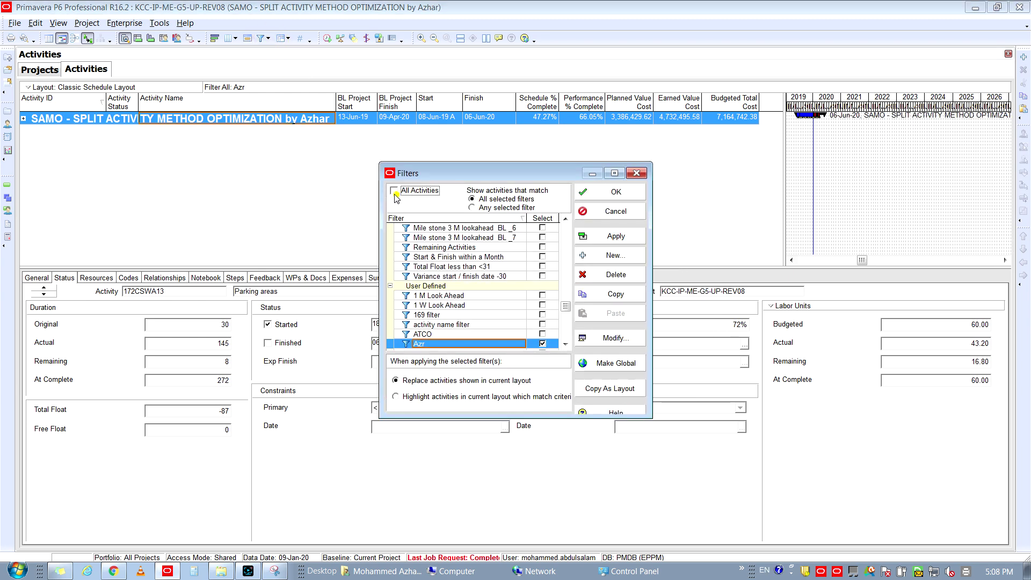
left_click(593, 241)
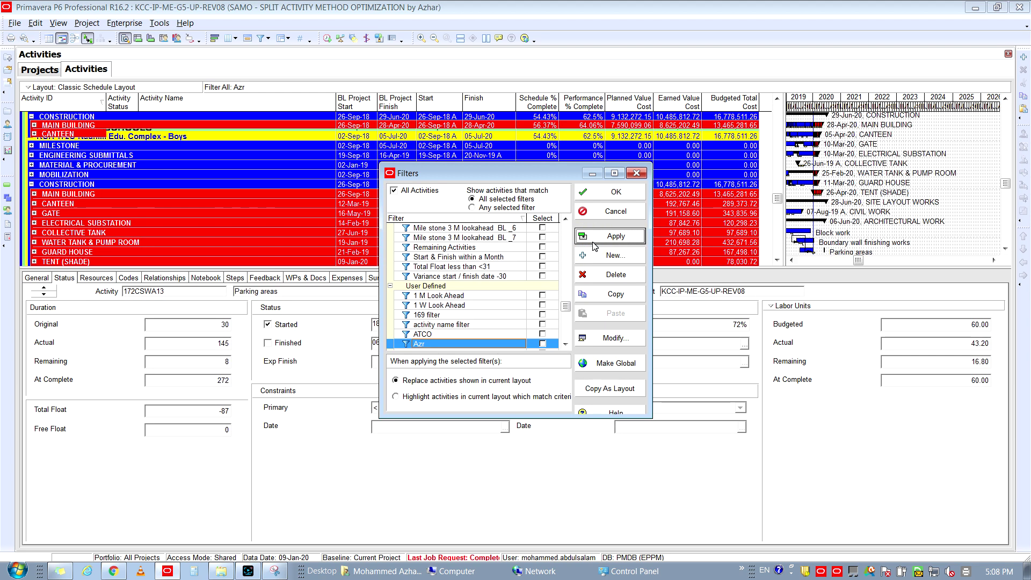
left_click(595, 197)
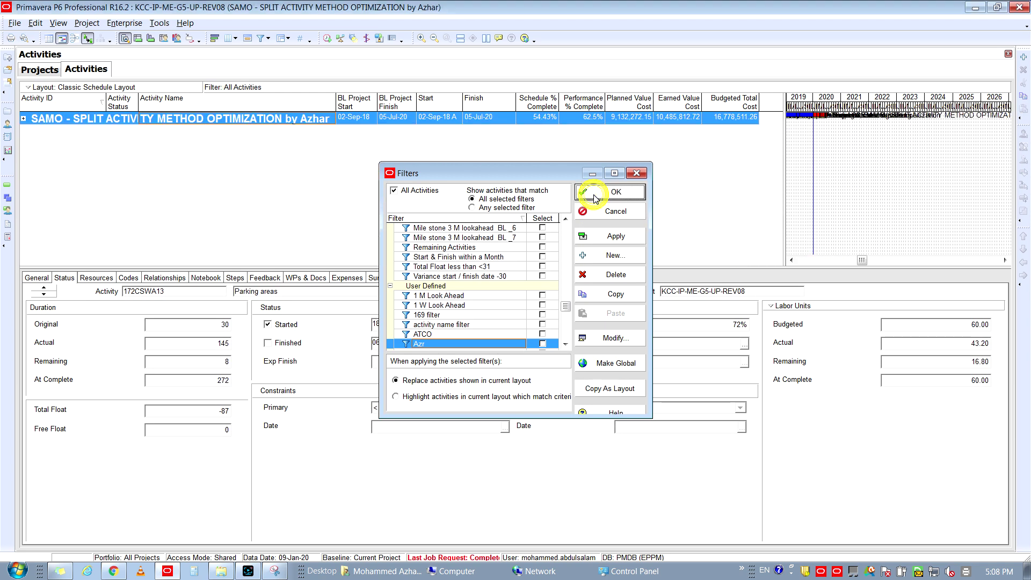
- Run the global change "02. SAMO Azr-Copy & Store Res Ass Data" and commit its changes without saving the log file
left_click(159, 23)
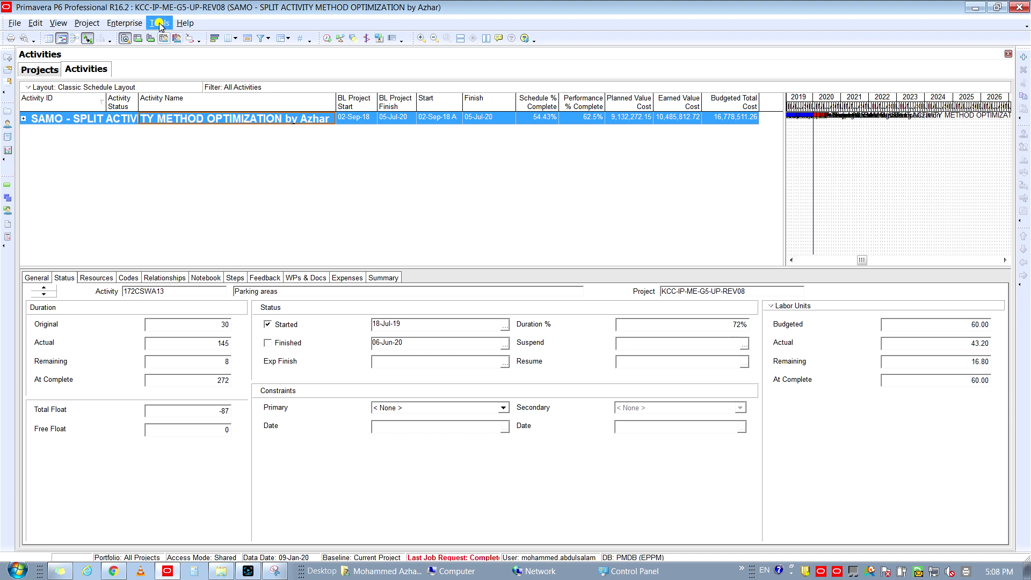
left_click(169, 36)
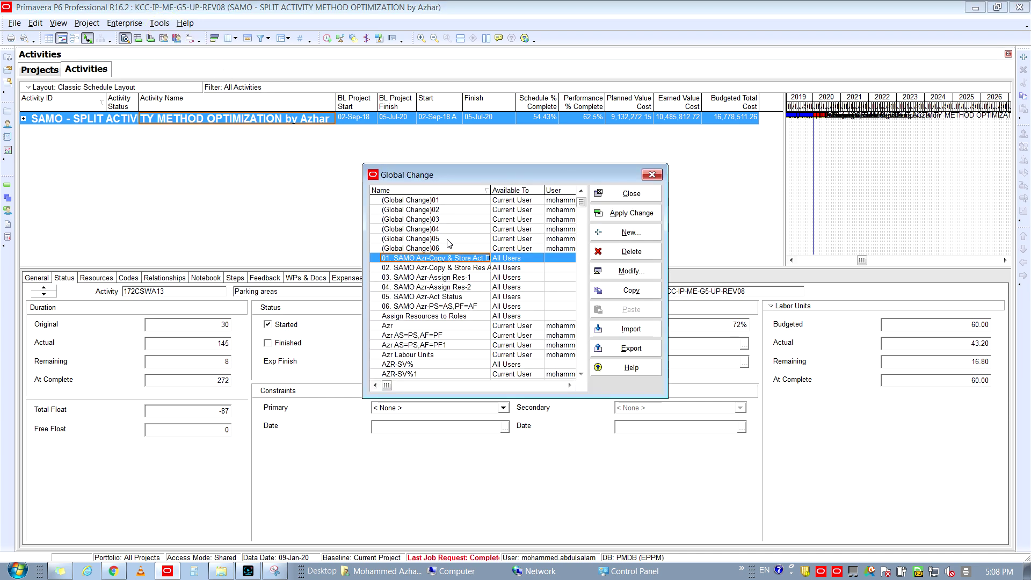
left_click(459, 268)
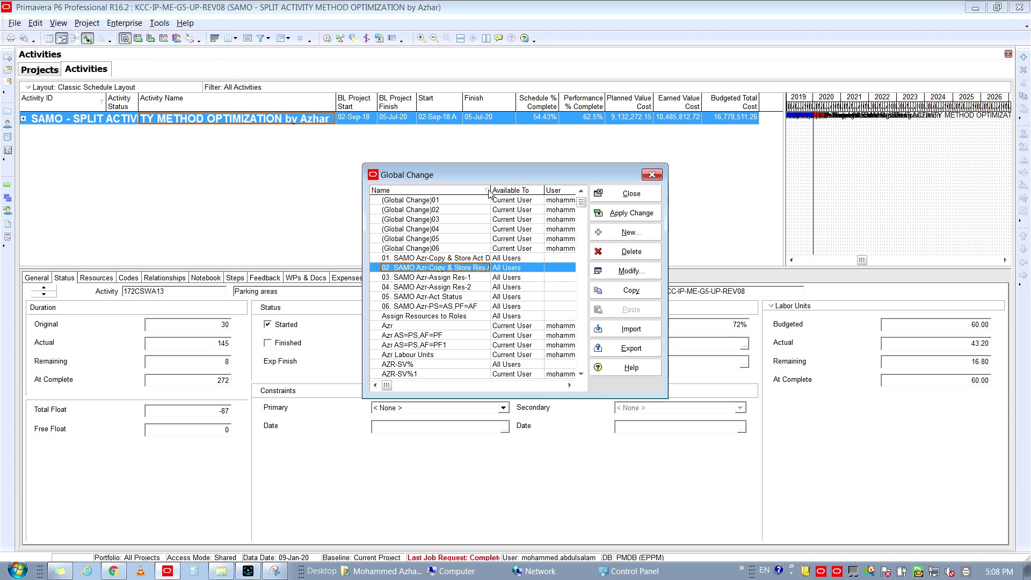
left_click_drag(512, 196, 537, 196)
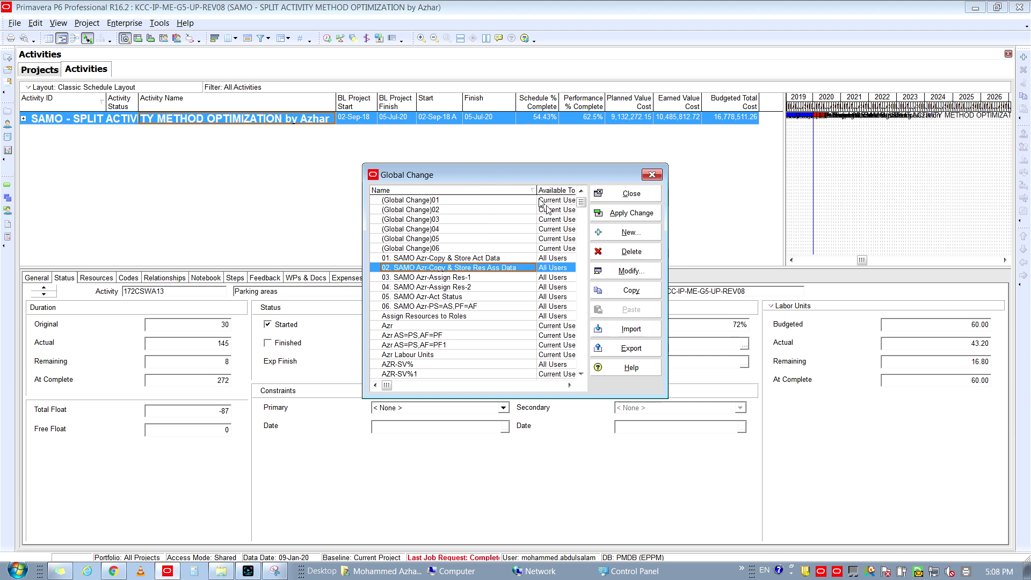
left_click(632, 215)
left_click(506, 313)
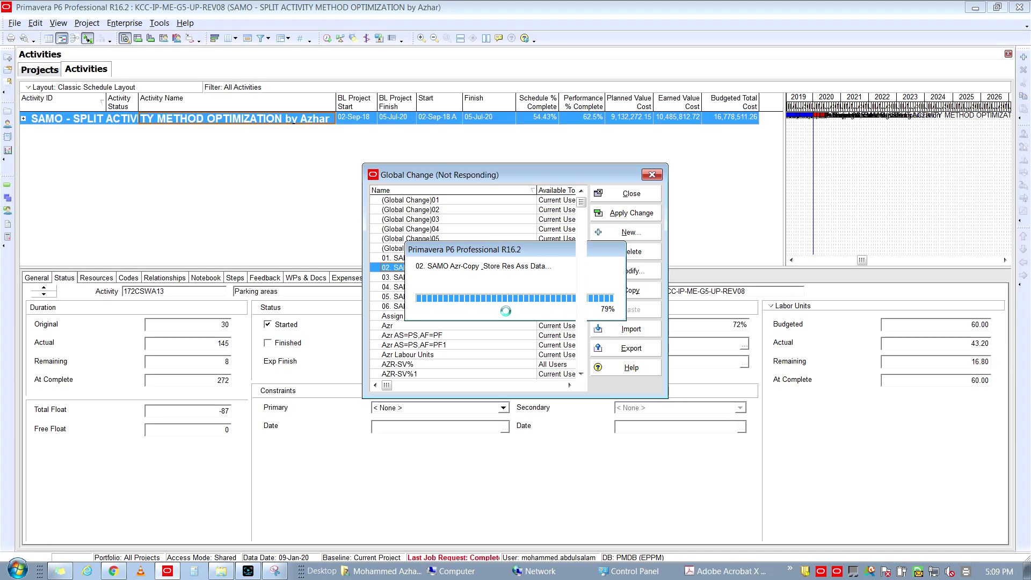
key("alt+Tab")
key("alt+Tab")
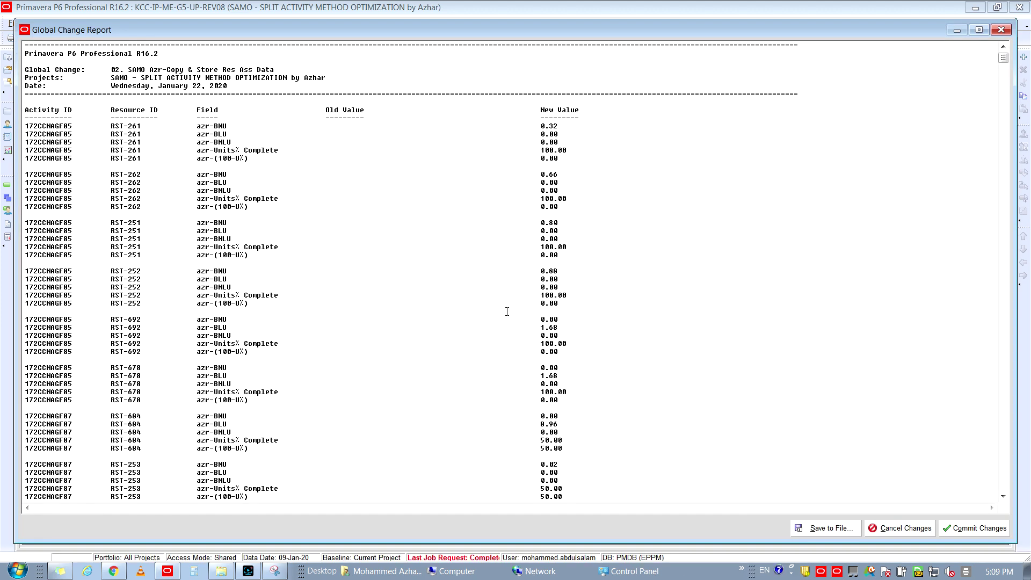
left_click(973, 528)
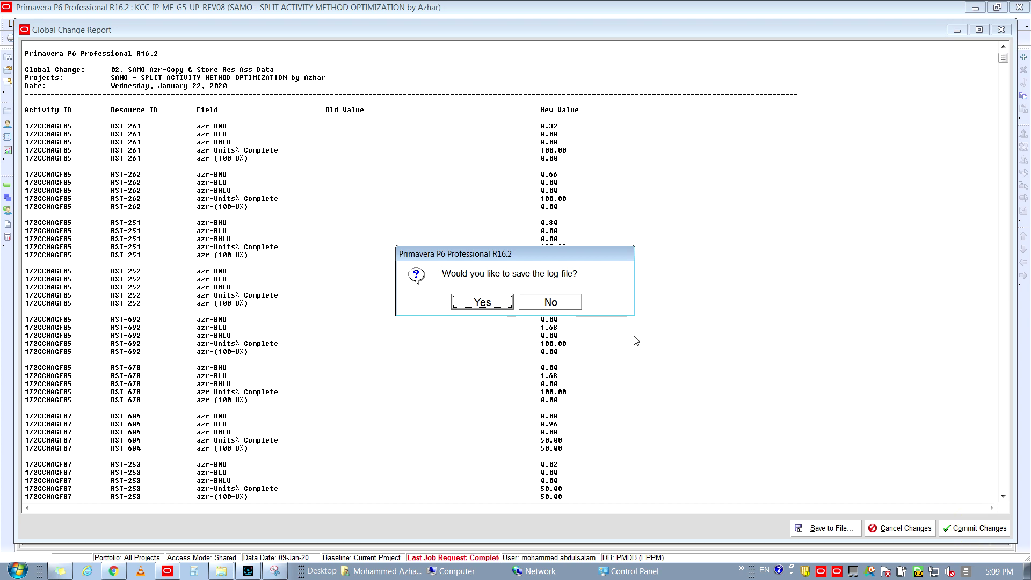
left_click(551, 302)
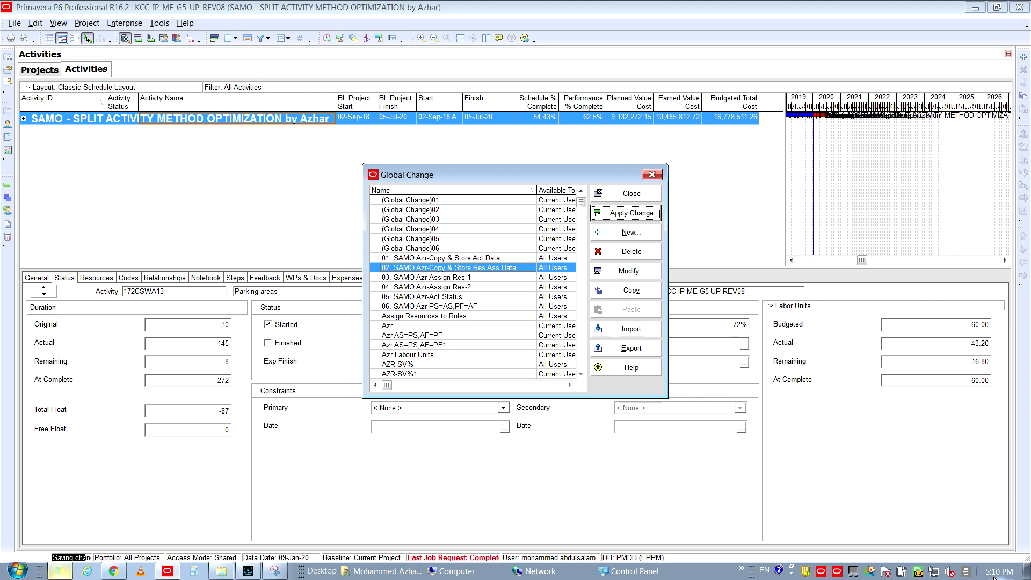
mouse_move(993, 578)
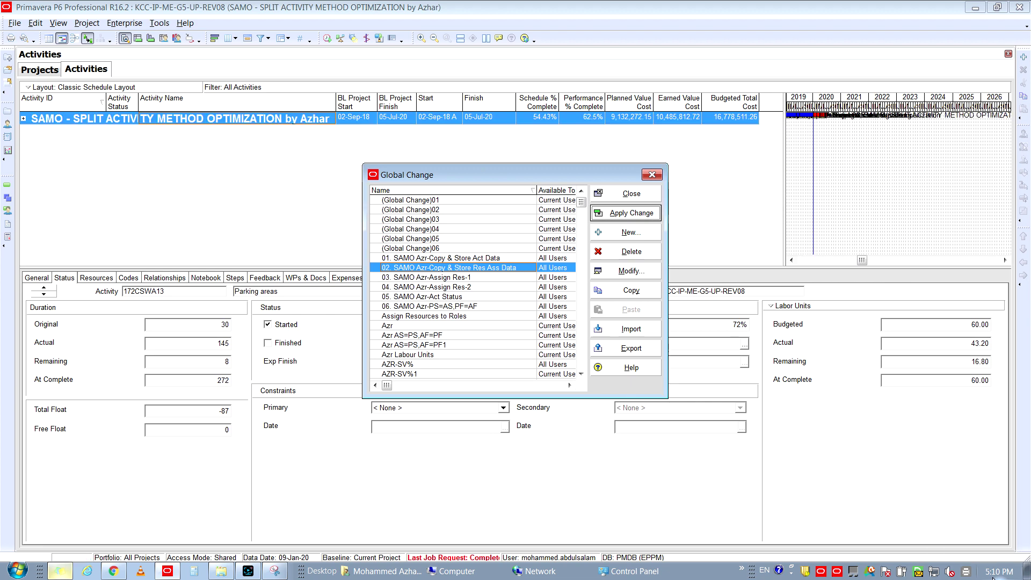
- In the global change "03. SAMO Azr-Assign Res-1", set the Actual Finish value to 08-Jan-20 and save the definition
left_click(504, 277)
left_click(627, 272)
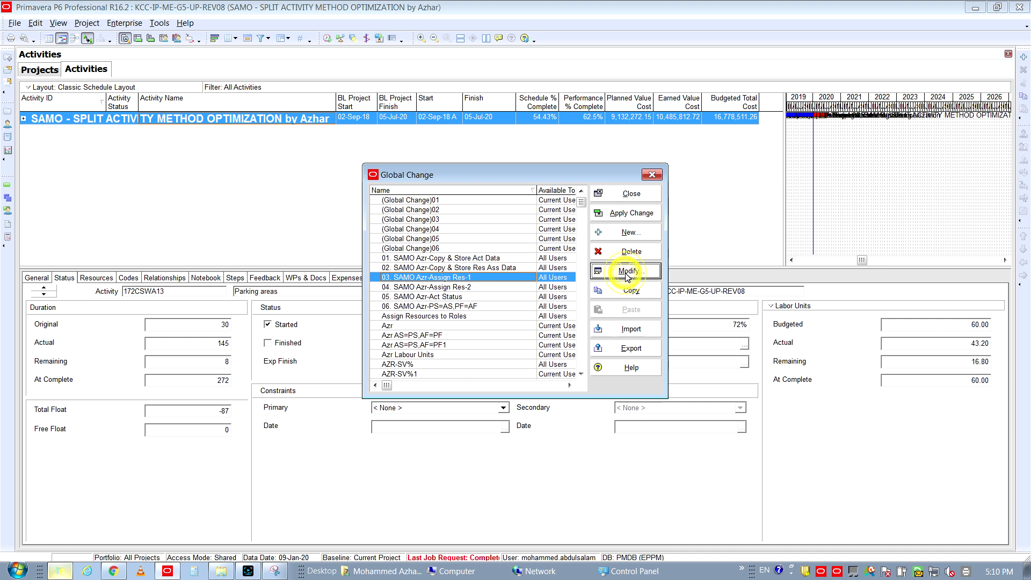
left_click(477, 327)
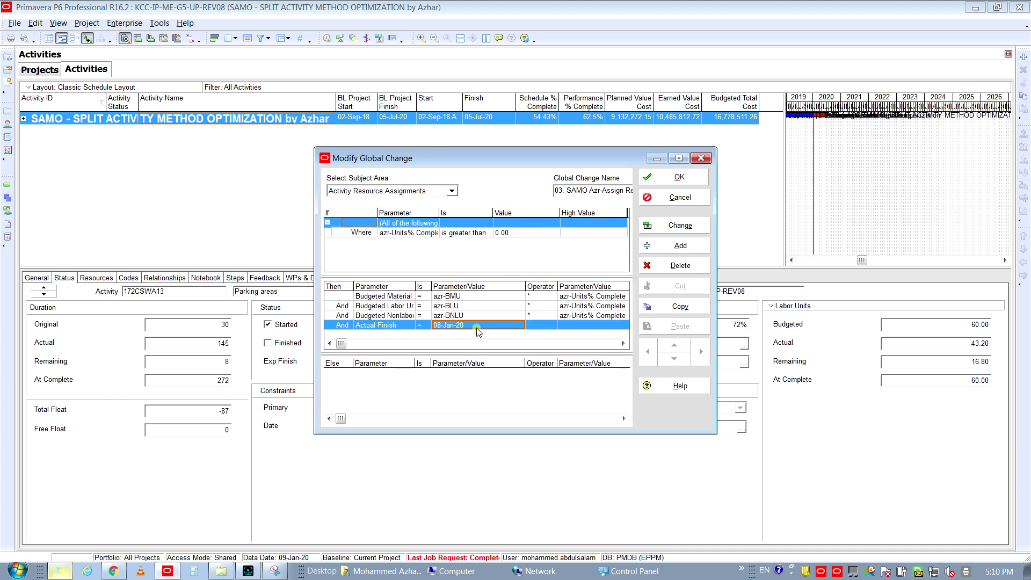
left_click(521, 325)
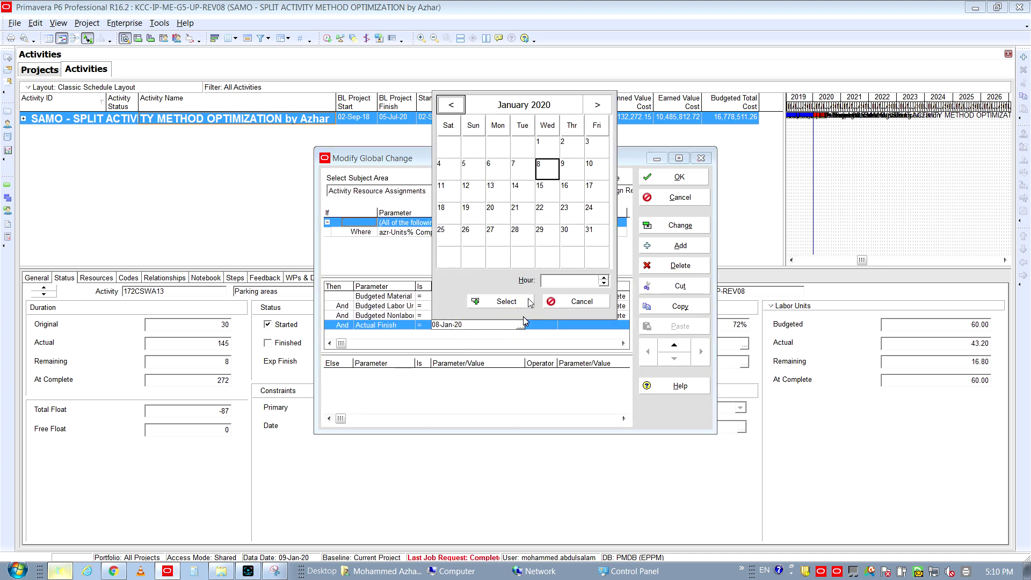
left_click(548, 170)
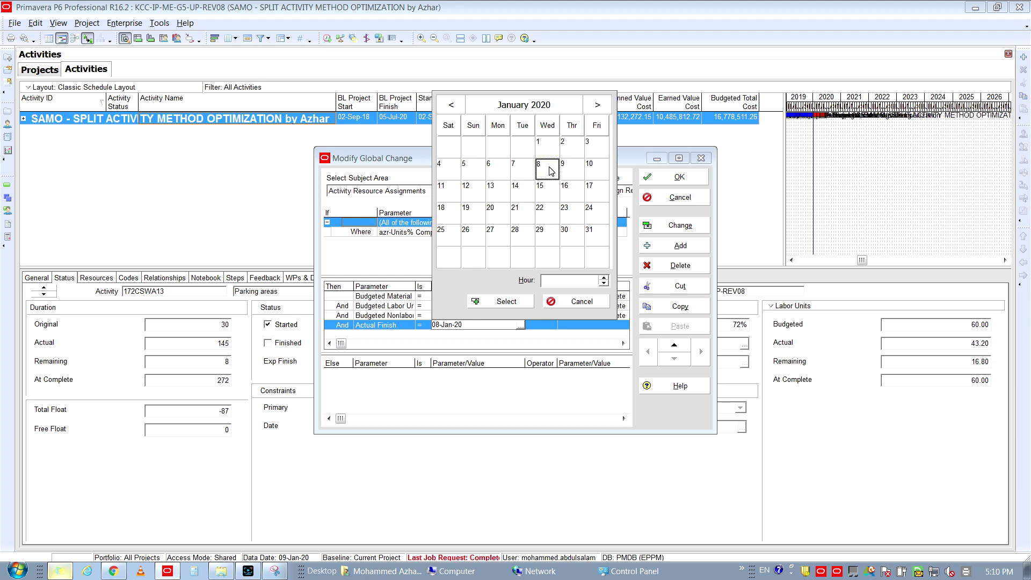
left_click(499, 302)
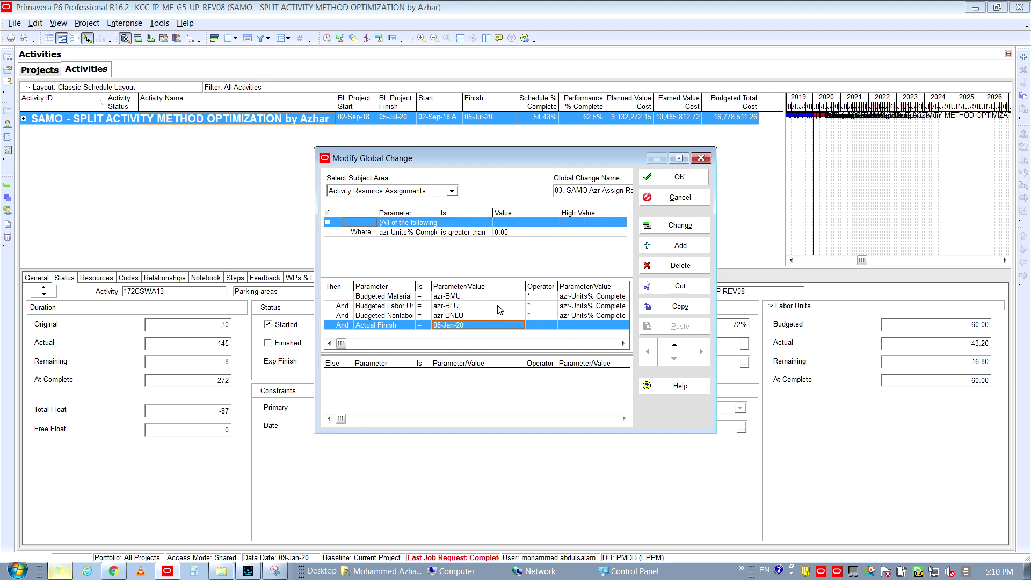
left_click(676, 186)
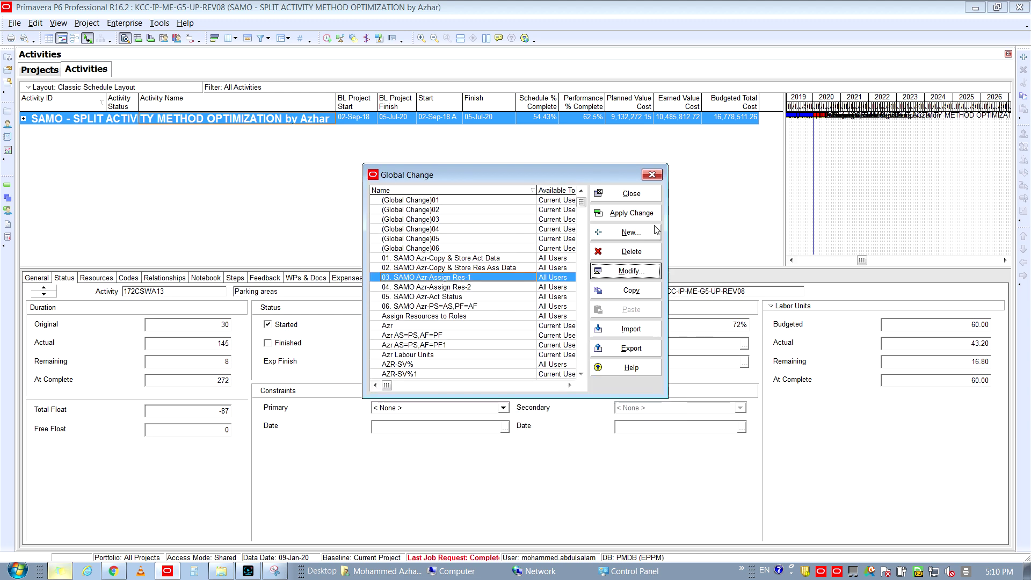
- Run the global change "03. SAMO Azr-Assign Res-1" and commit its changes without saving the log file
left_click(638, 221)
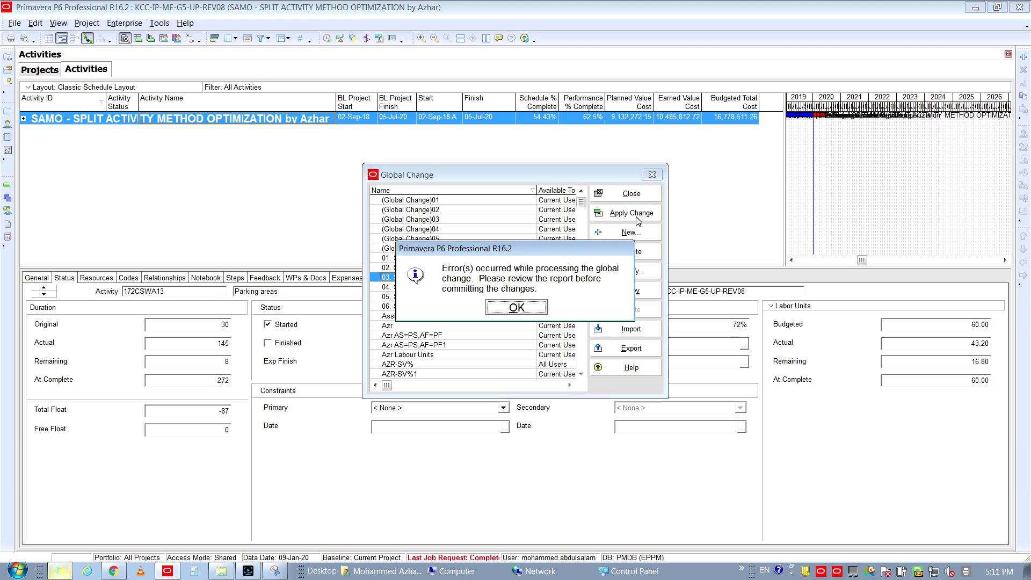
left_click(518, 311)
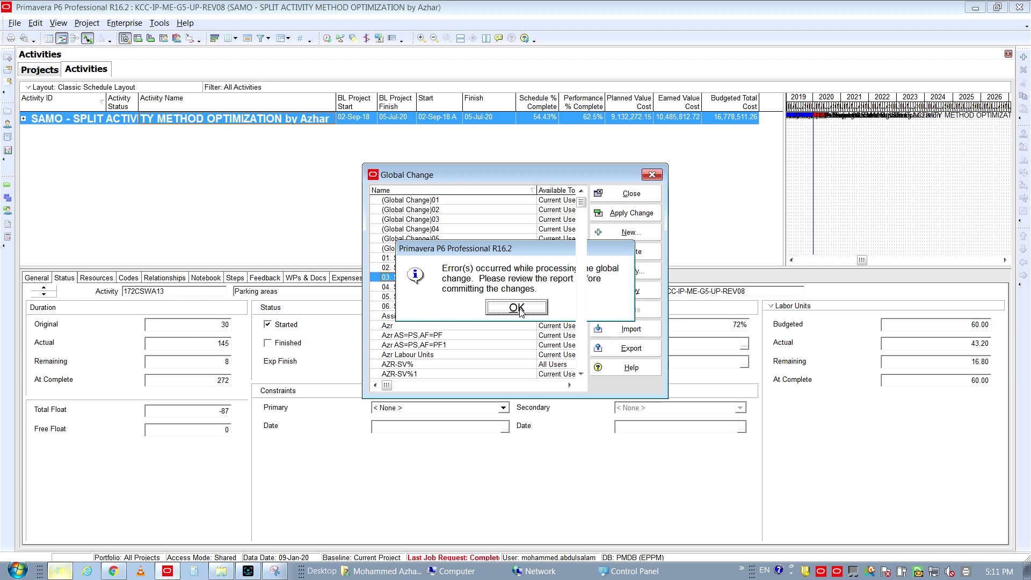
left_click(517, 308)
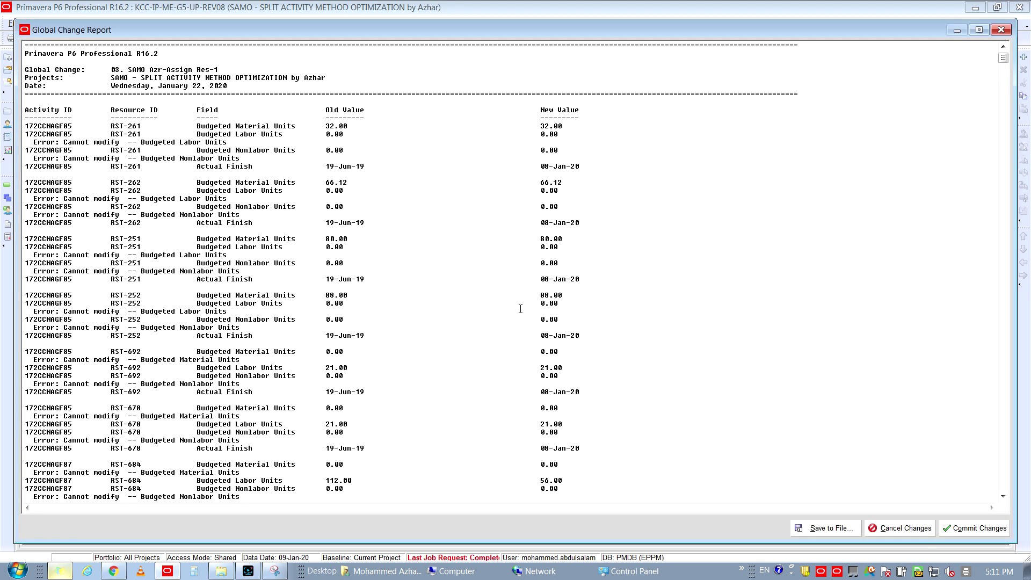
left_click(952, 533)
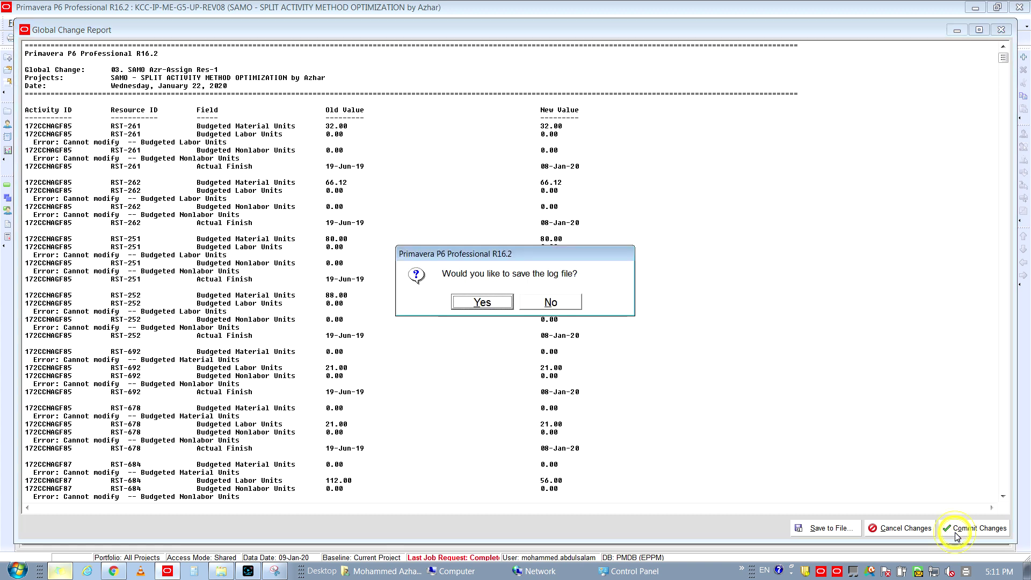
left_click(565, 305)
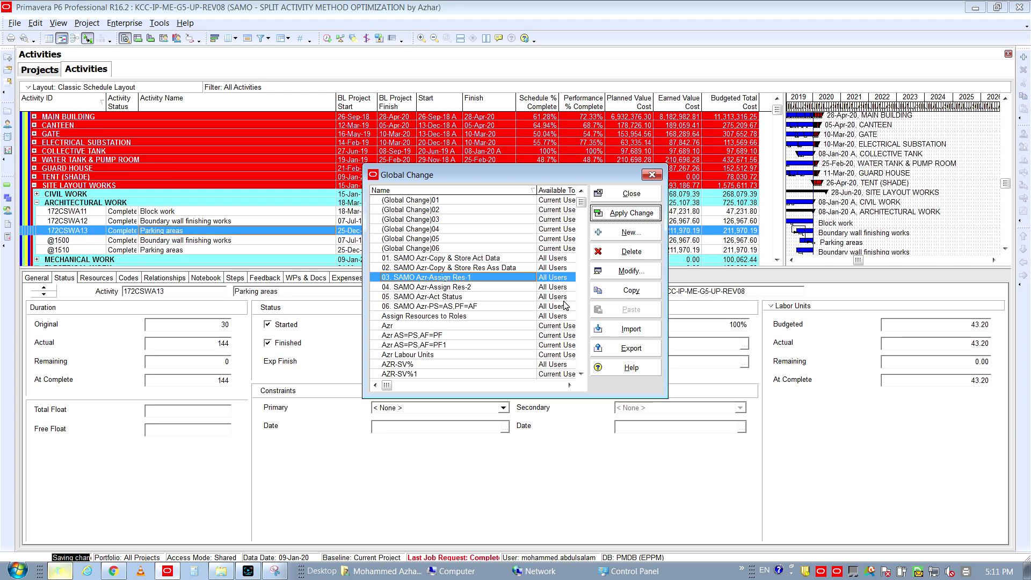
- Run the global change "04. SAMO Azr-Assign Res-2" and commit its changes without saving the log file
left_click(479, 287)
left_click(611, 214)
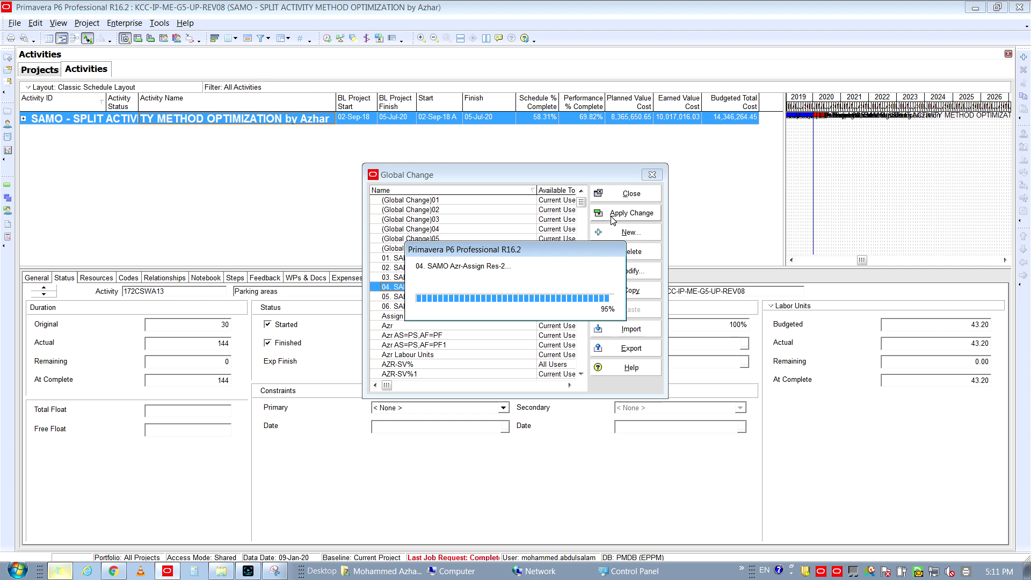
left_click(536, 310)
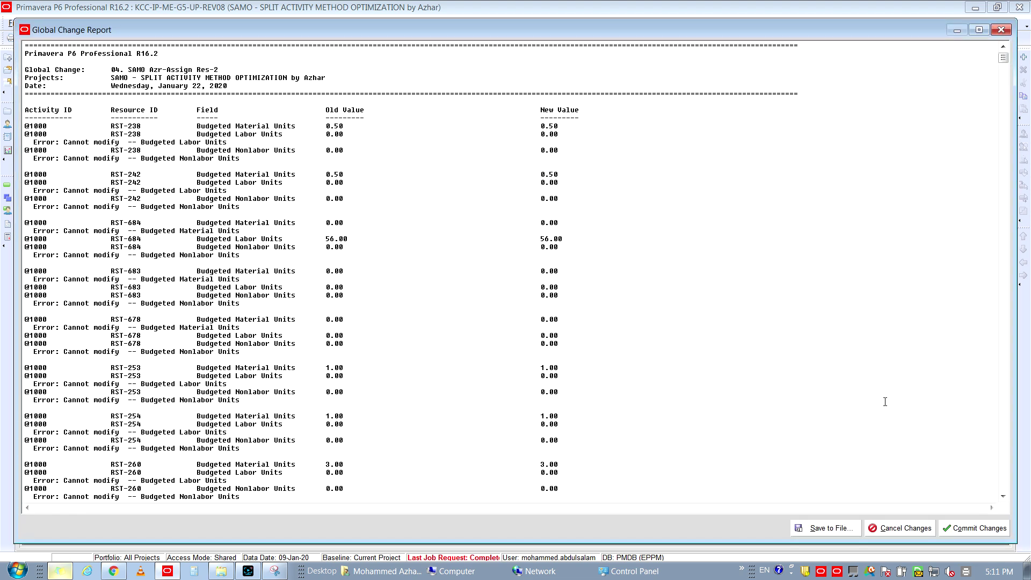
left_click(983, 529)
left_click(556, 301)
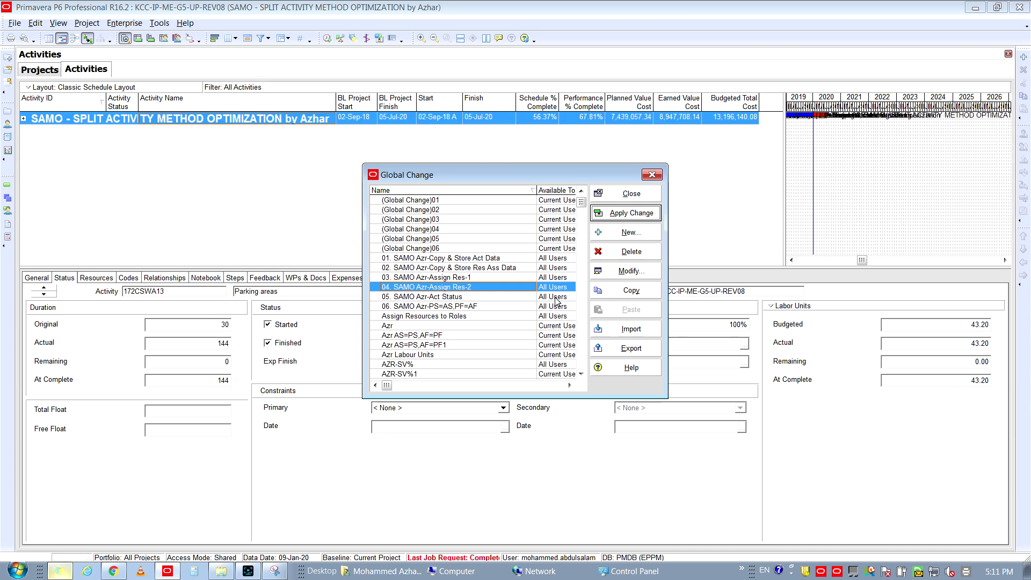
- Run "05. SAMO Azr-Act Status", commit its changes without saving the log file, and leave Global Change
left_click(452, 299)
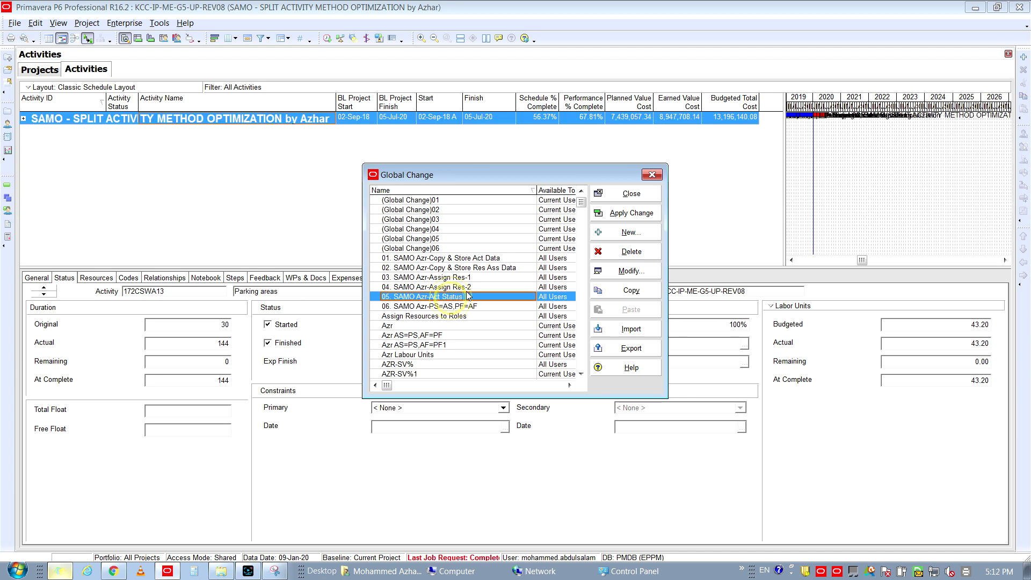
left_click(625, 217)
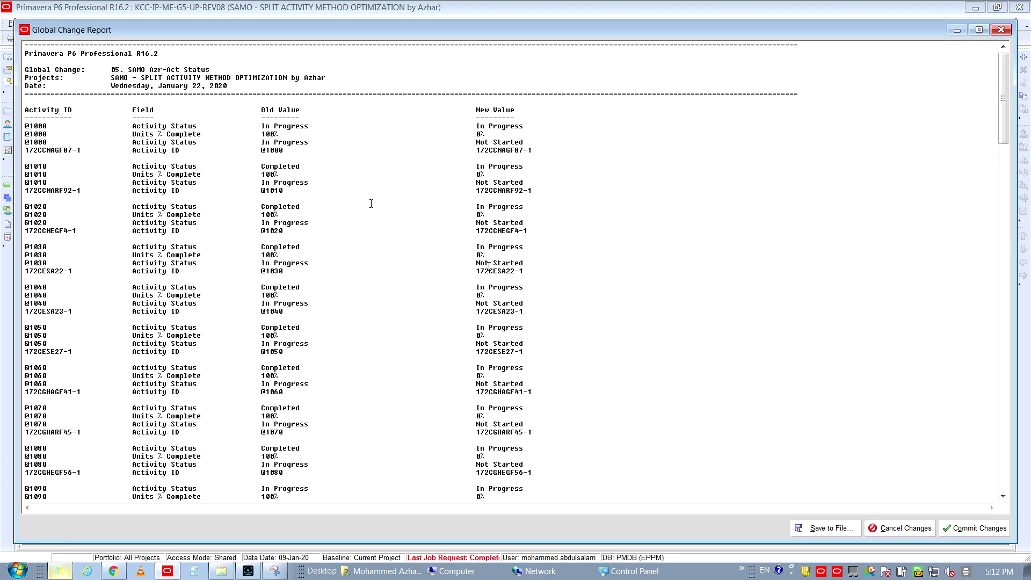
left_click_drag(257, 149, 287, 157)
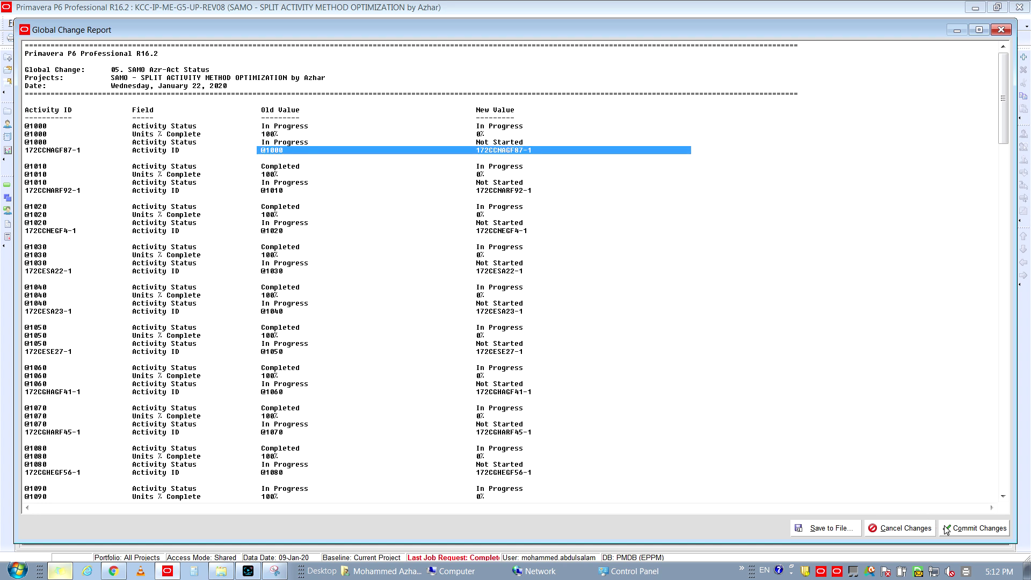
left_click(975, 529)
left_click(533, 304)
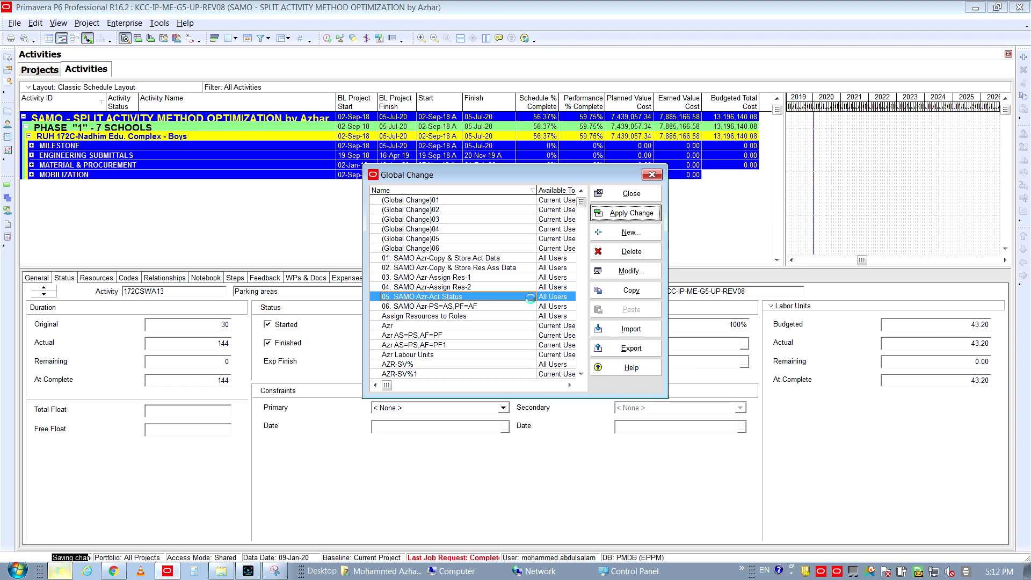
left_click(610, 199)
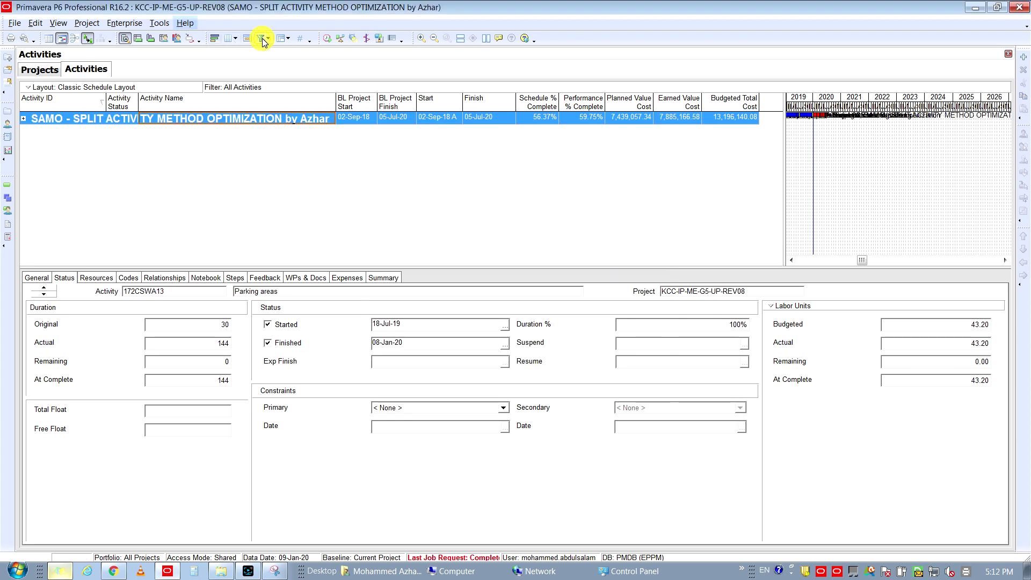
- Check the Azr filter's WBS Path and Activity Status criteria and apply it to the activities in place of All Activities
left_click(263, 43)
double_click(483, 347)
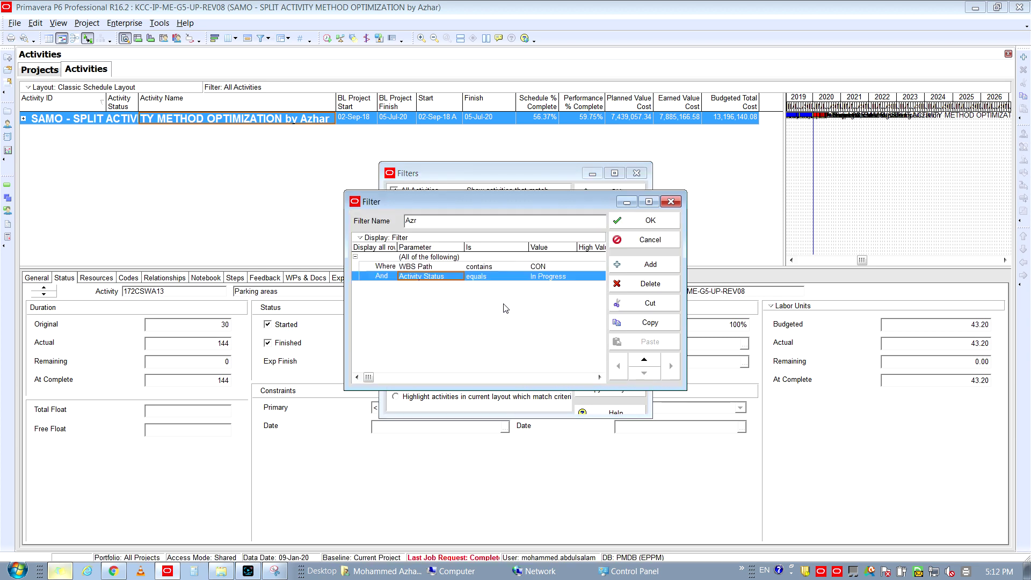
left_click(494, 276)
left_click(548, 277)
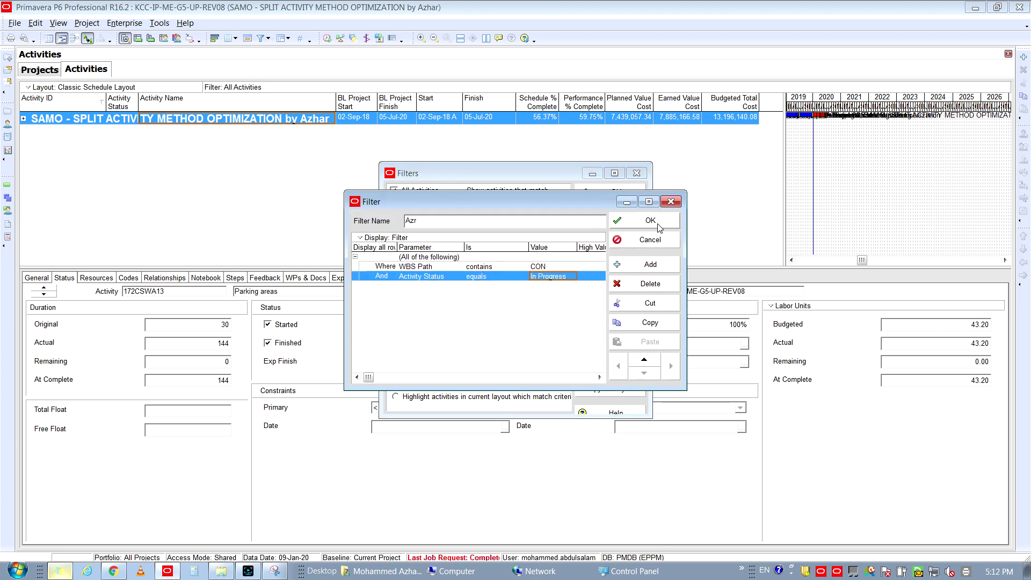
left_click(649, 221)
left_click(543, 344)
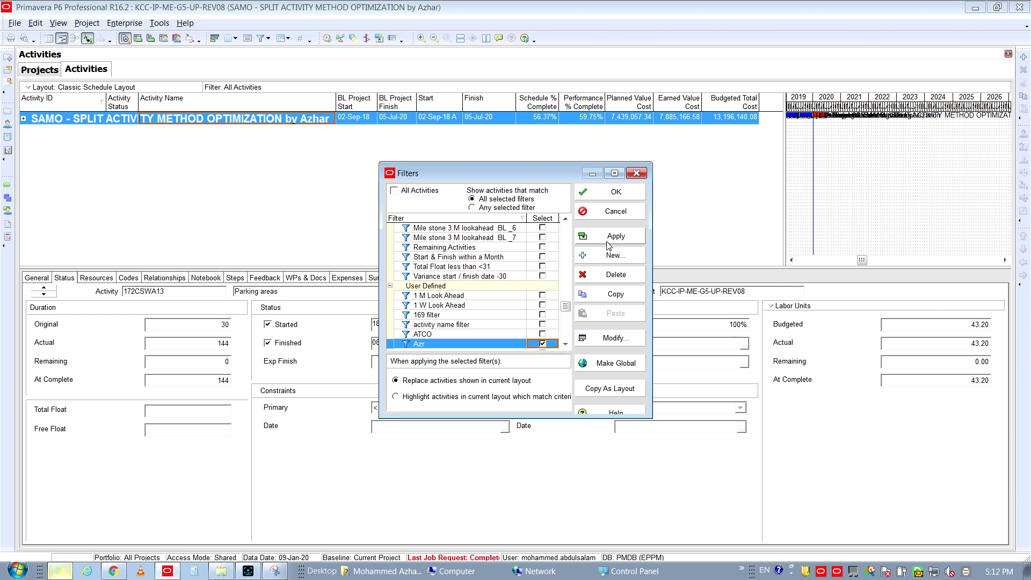
left_click(616, 236)
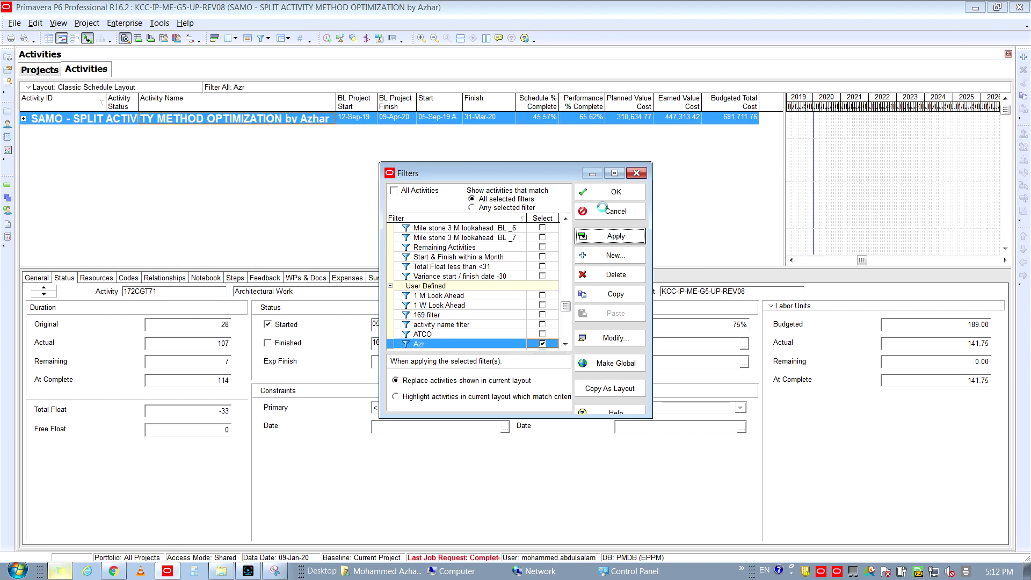
left_click(612, 192)
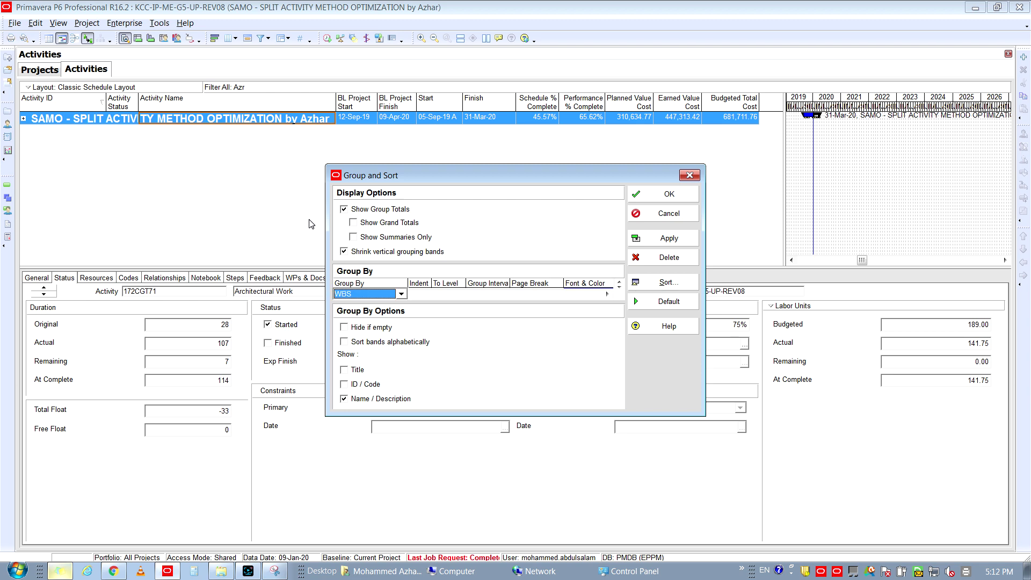
- Remove the WBS grouping so the Azr-filtered activities are listed without grouping bands
left_click_drag(466, 165, 464, 115)
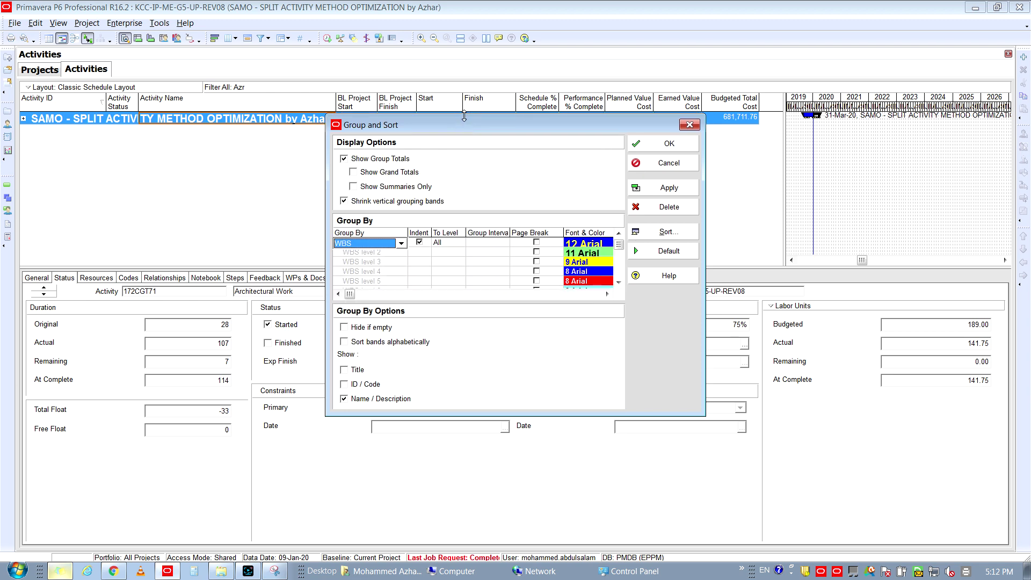
key("Delete")
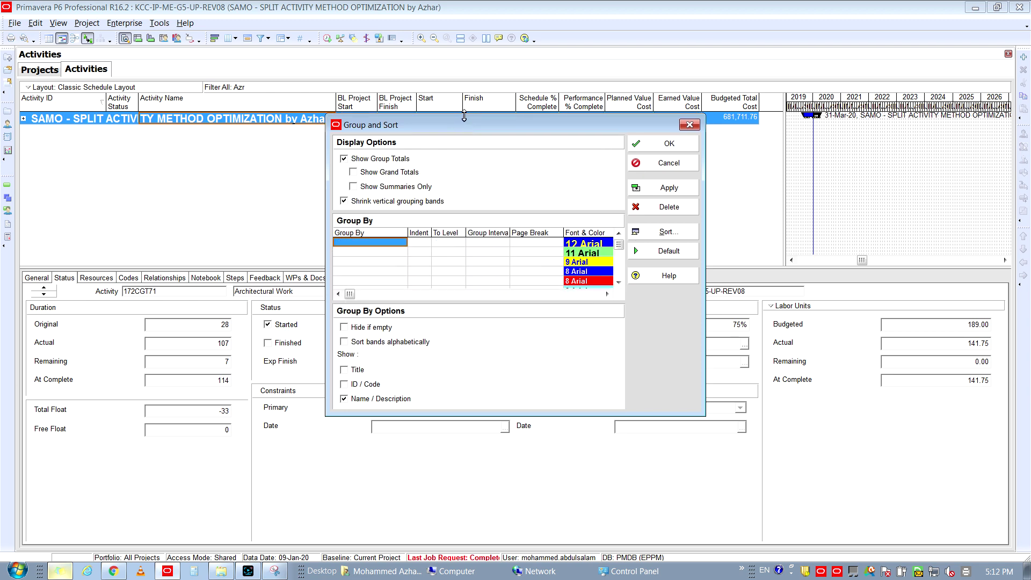
left_click(666, 144)
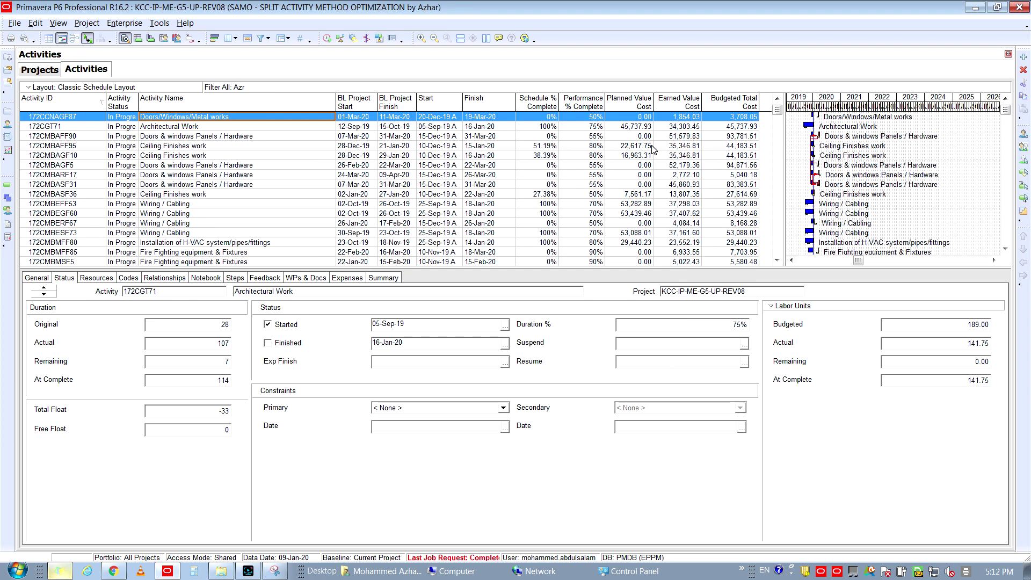
- Set the first activity, Doors/Windows/Metal works, to Completed and fill that status down to all filtered activities
left_click(118, 118)
left_click(119, 120)
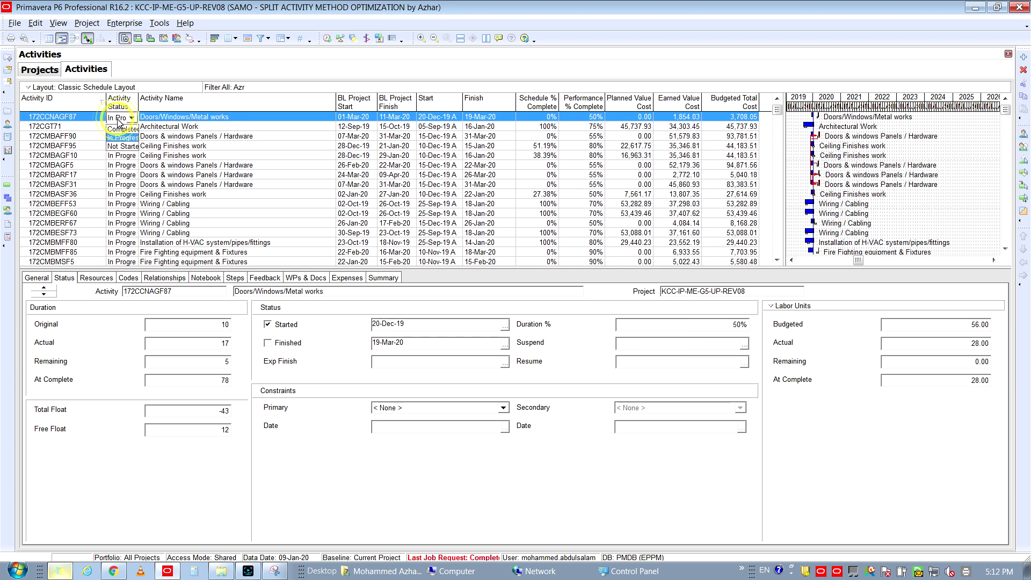
left_click(122, 129)
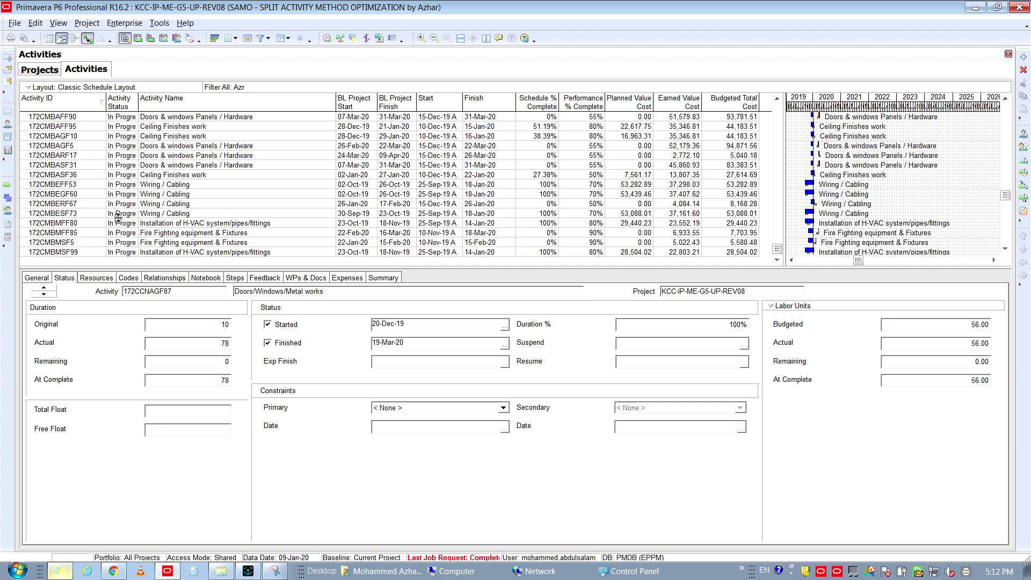
key("ctrl+a")
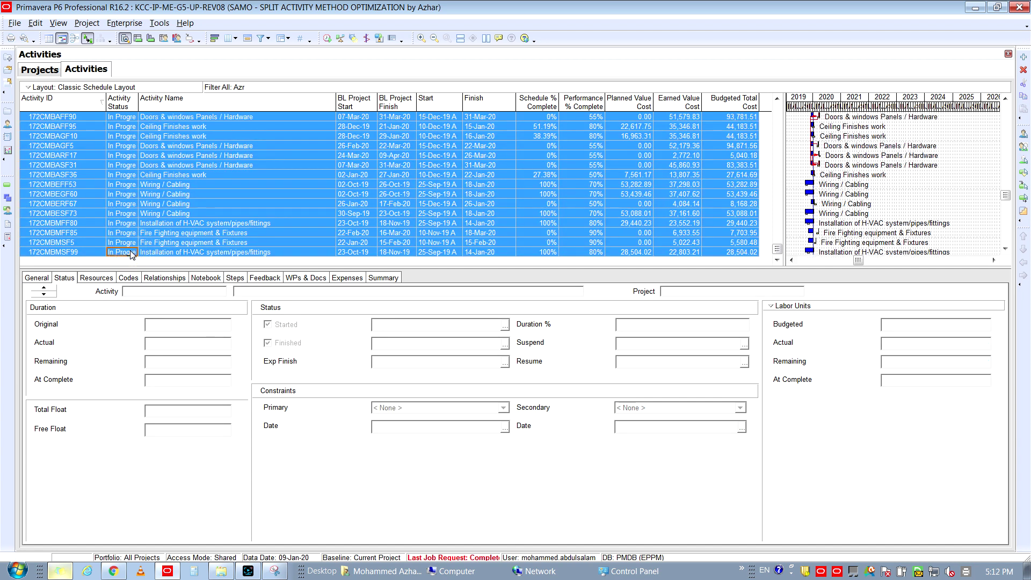
right_click(130, 251)
left_click(162, 310)
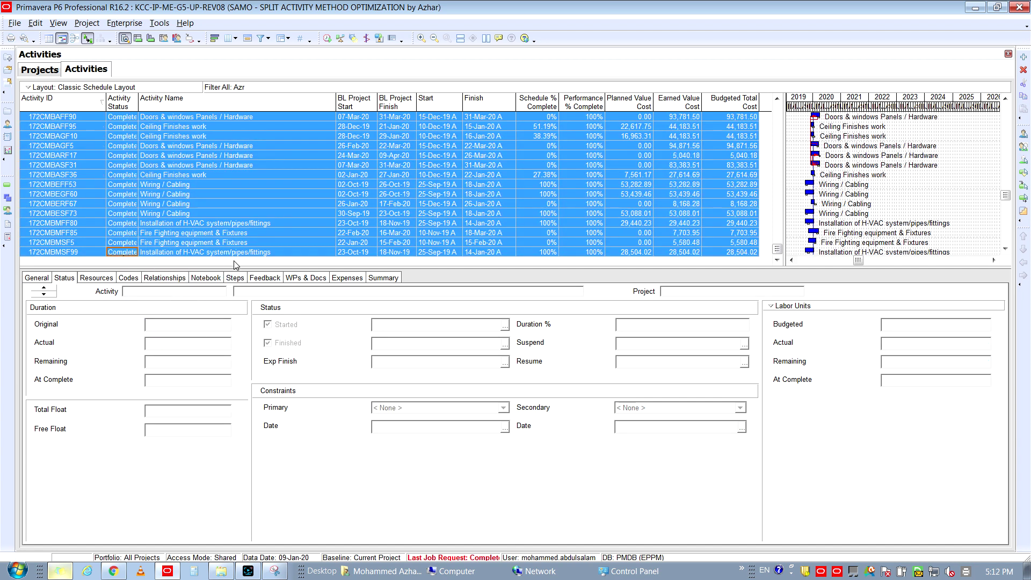
- Widen the Activity Status column and set the first activity's Finish date to 08-Jan-20
scroll(242, 236, "up", 1)
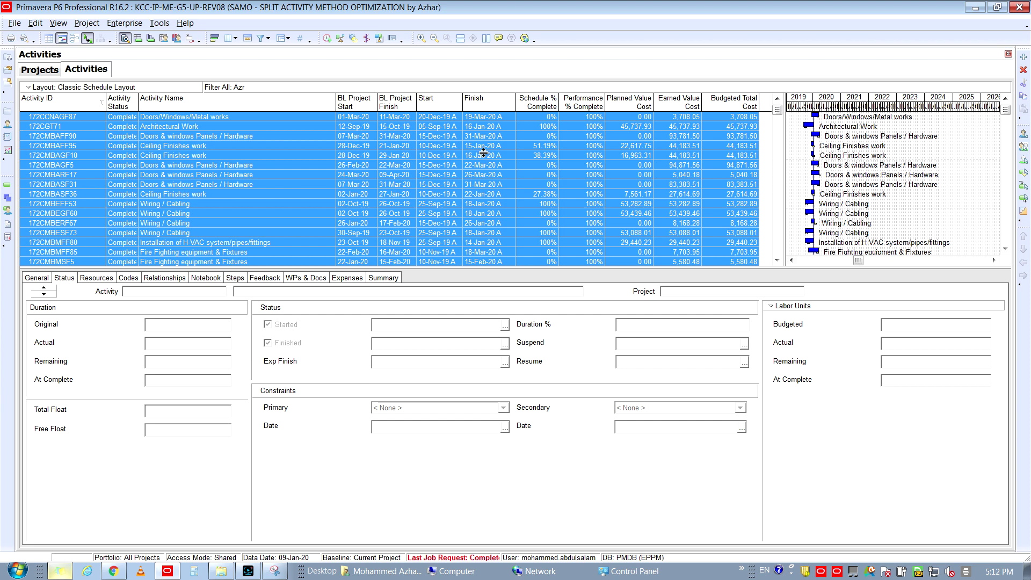
left_click(508, 118)
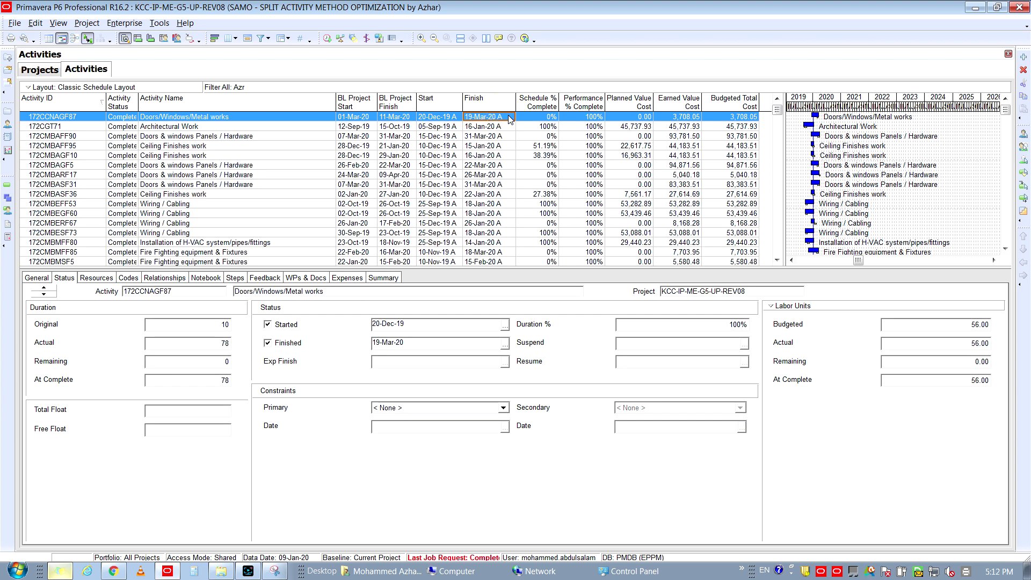
left_click_drag(138, 100, 152, 100)
left_click(521, 119)
left_click(523, 118)
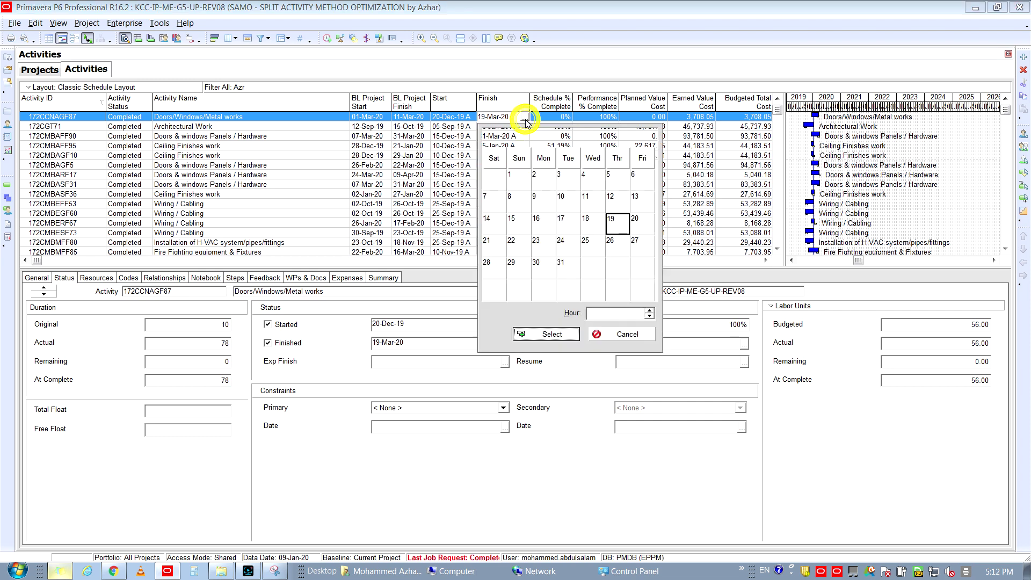
left_click(497, 139)
left_click(497, 139)
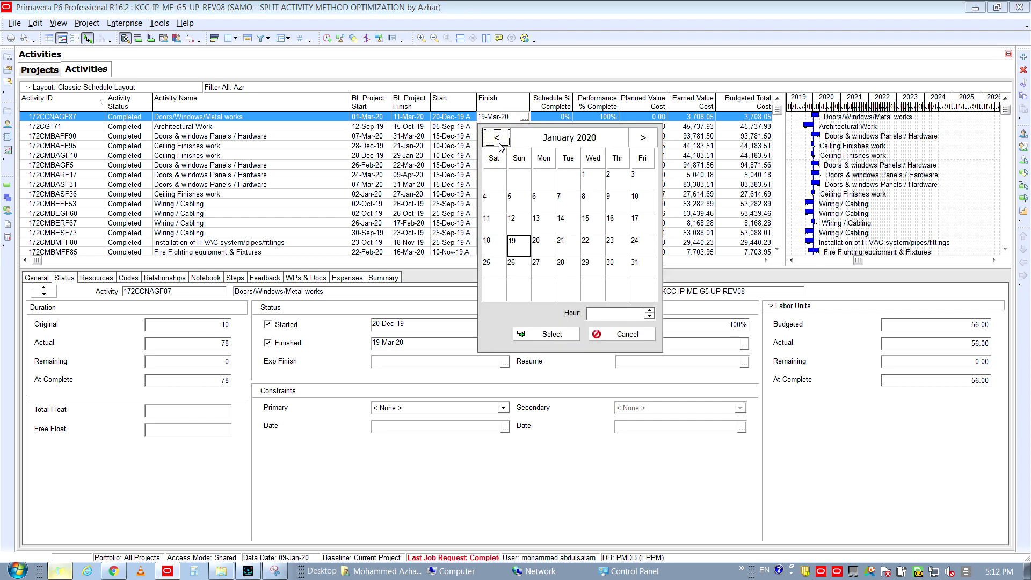
left_click(619, 204)
left_click(596, 207)
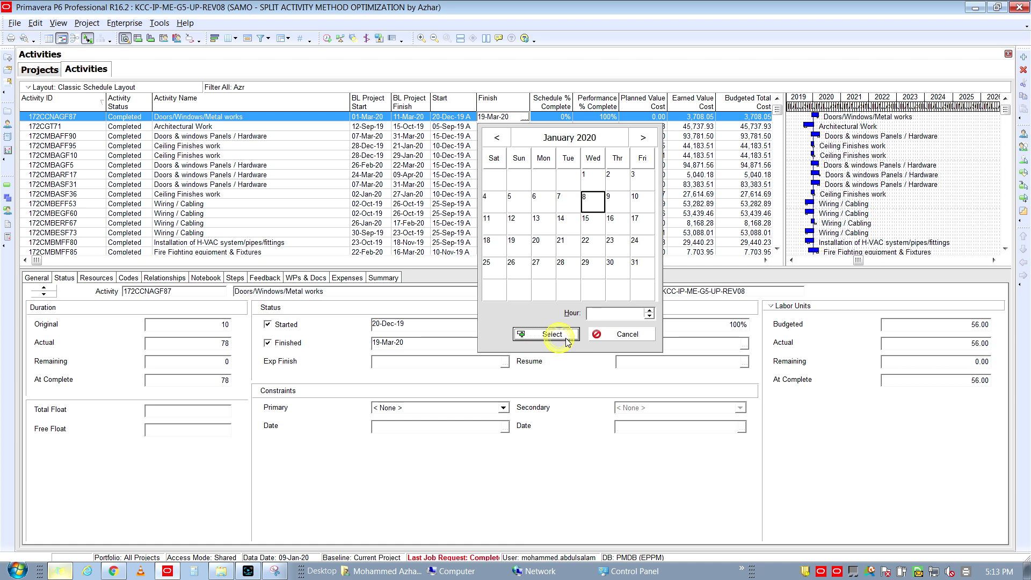
left_click(547, 335)
- Fill the first activity's Finish date down through the last filtered activity, 172CMBMSF99, and clear the multiple selection
left_click_drag(777, 111, 777, 232)
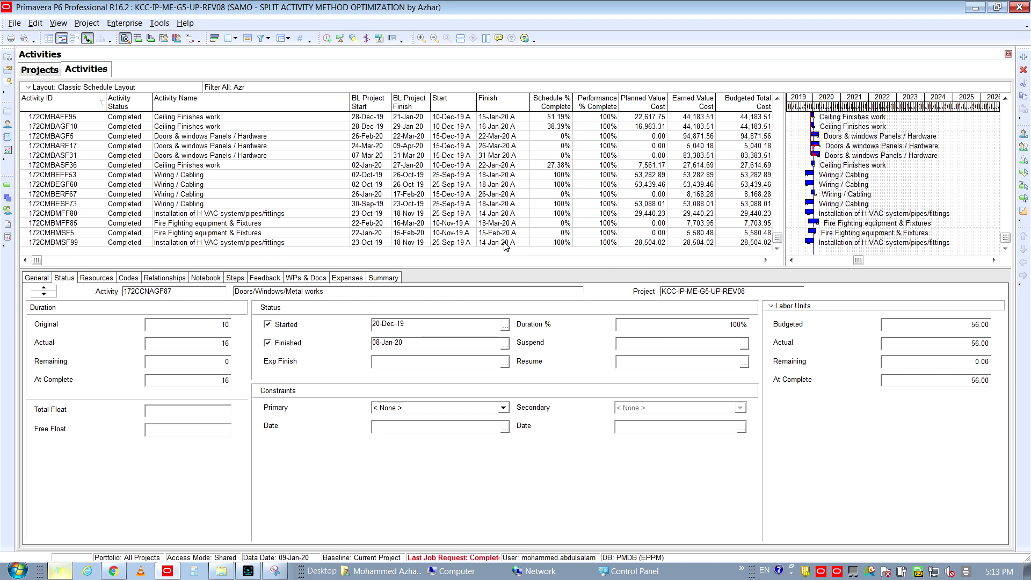
left_click(504, 242, "shift")
right_click(505, 244)
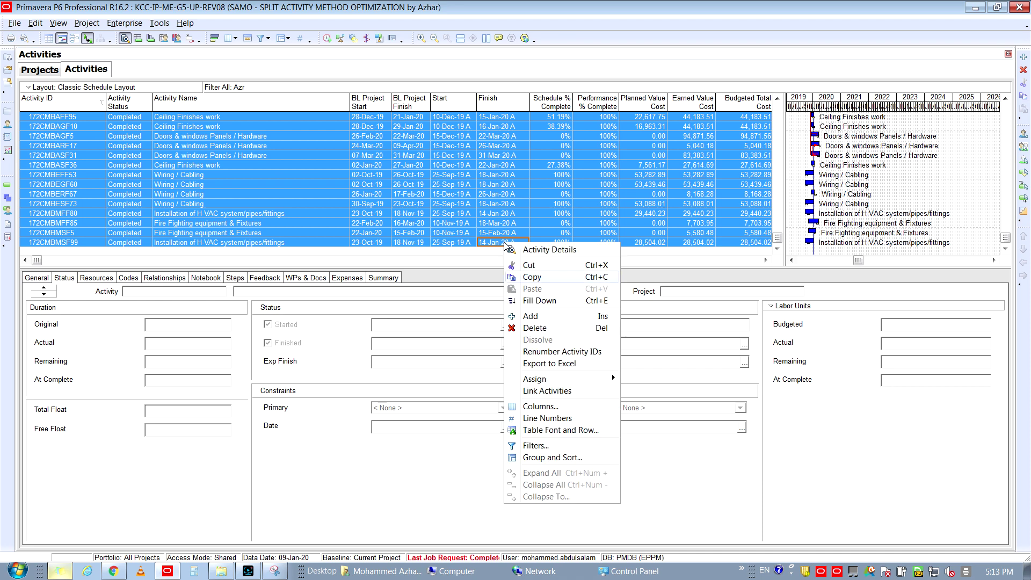
left_click(541, 299)
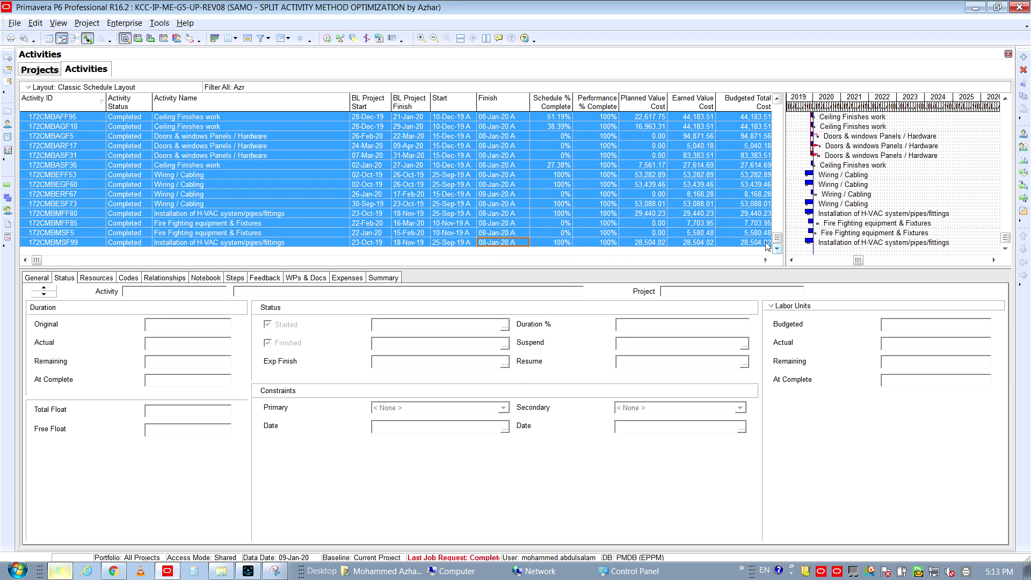
left_click_drag(777, 238, 767, 105)
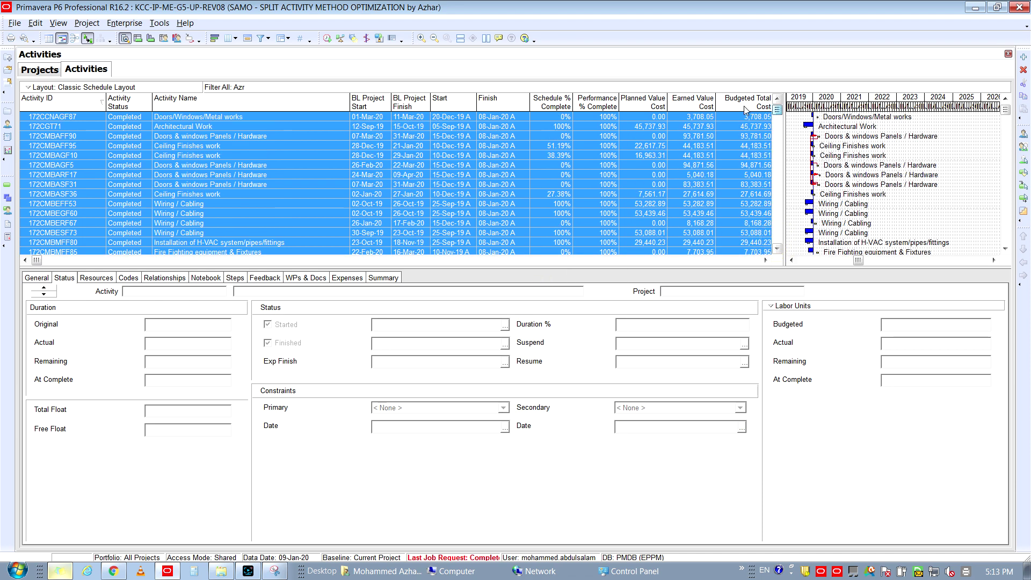
left_click(252, 117)
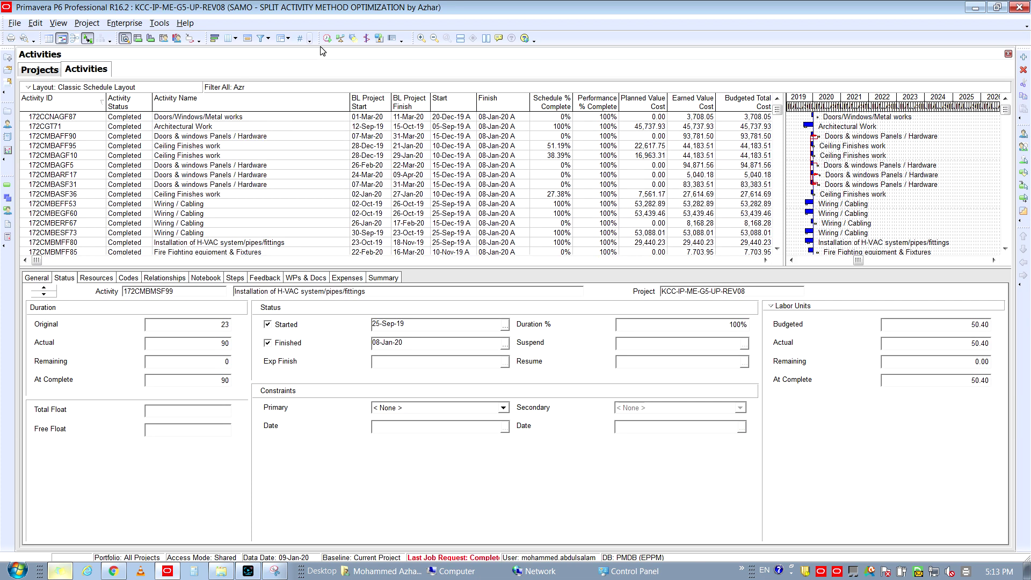
- Restore the WBS grouping and apply the All Activities filter in place of Azr
left_click(282, 38)
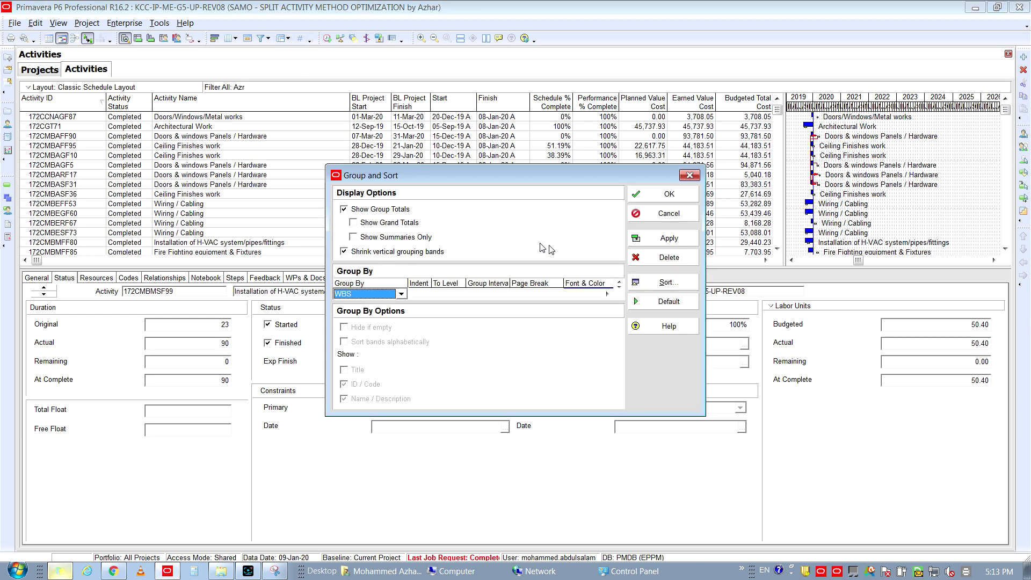
left_click(658, 238)
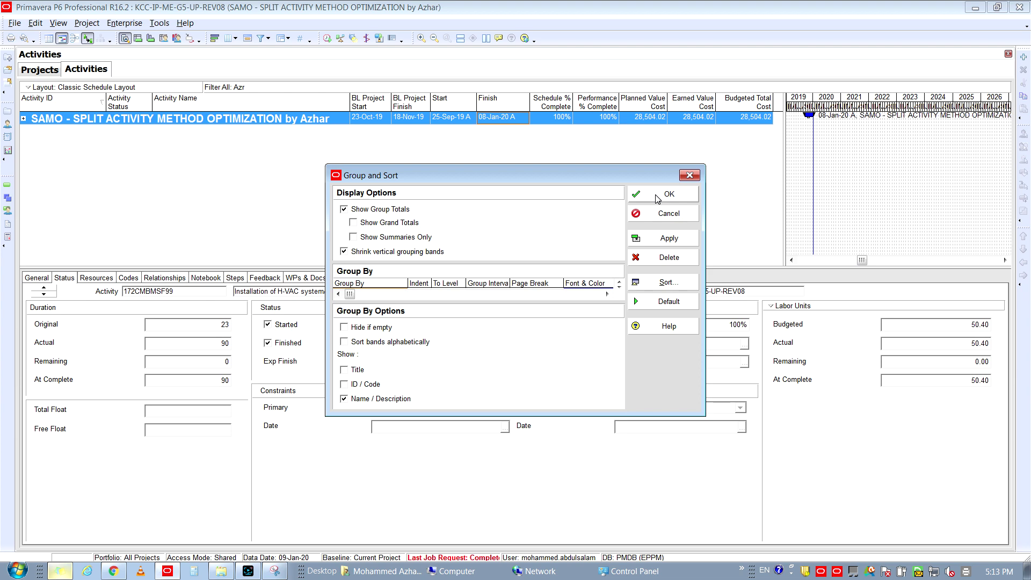
left_click(657, 196)
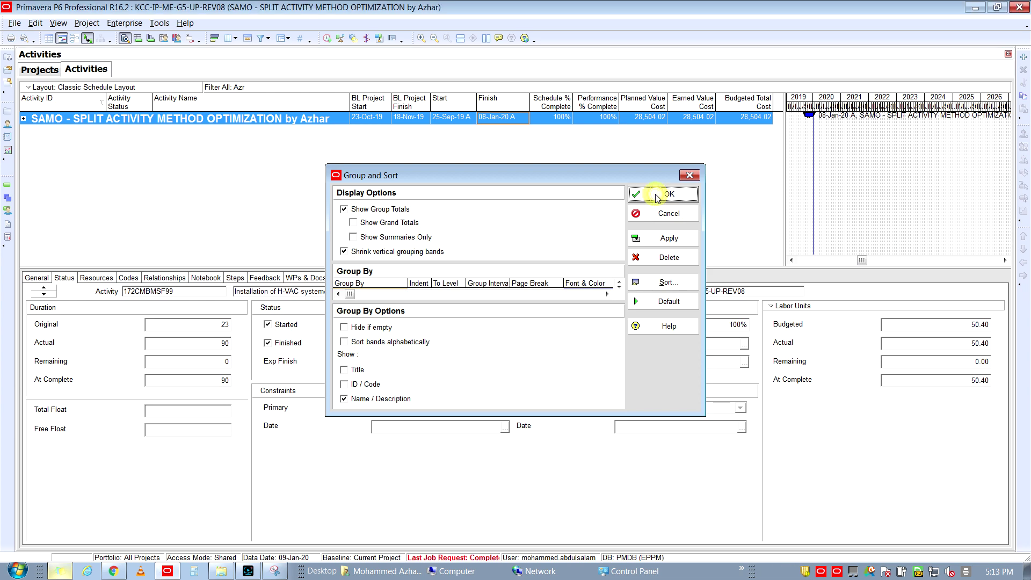
left_click(261, 38)
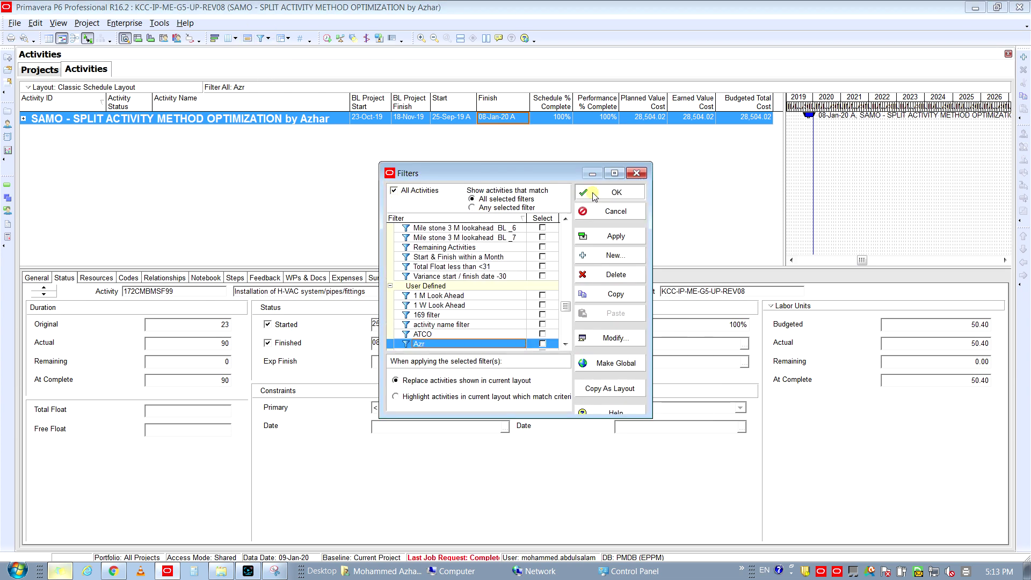
left_click(593, 193)
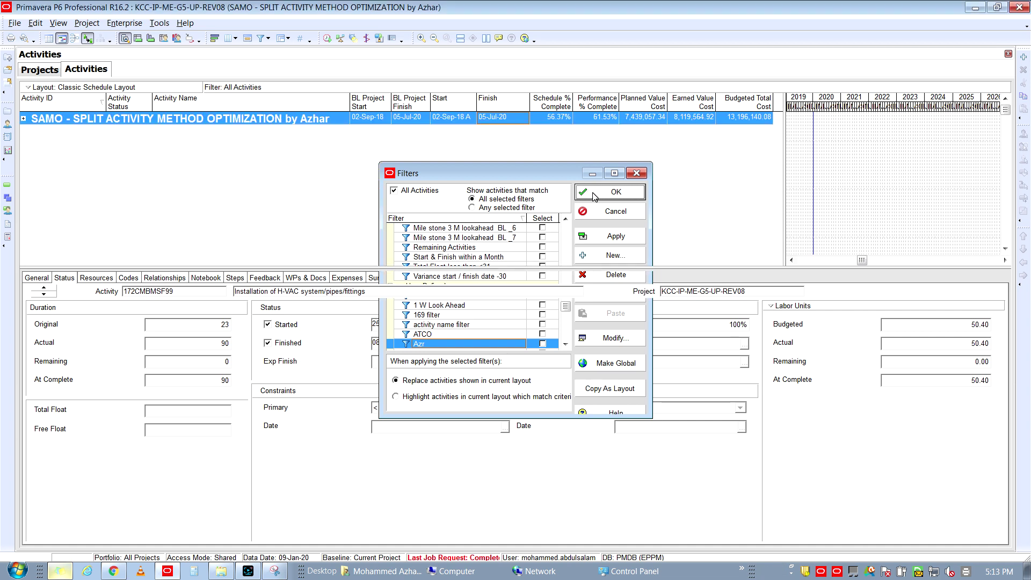
- Run the global change "06. SAMO Azr-PS=AS,PF=AF", commit its changes without saving the log file, and leave Global Change
left_click(161, 23)
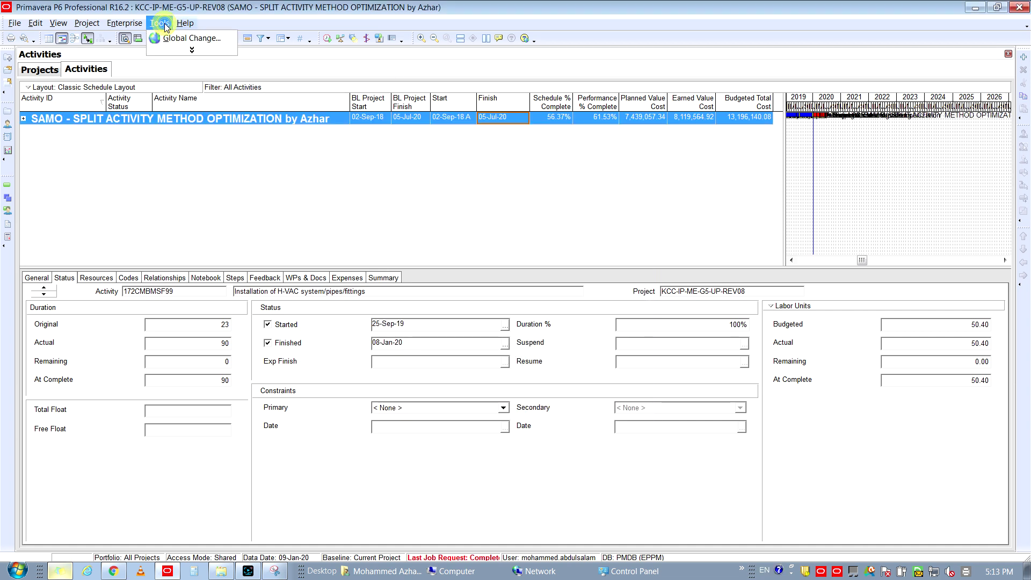
left_click(191, 38)
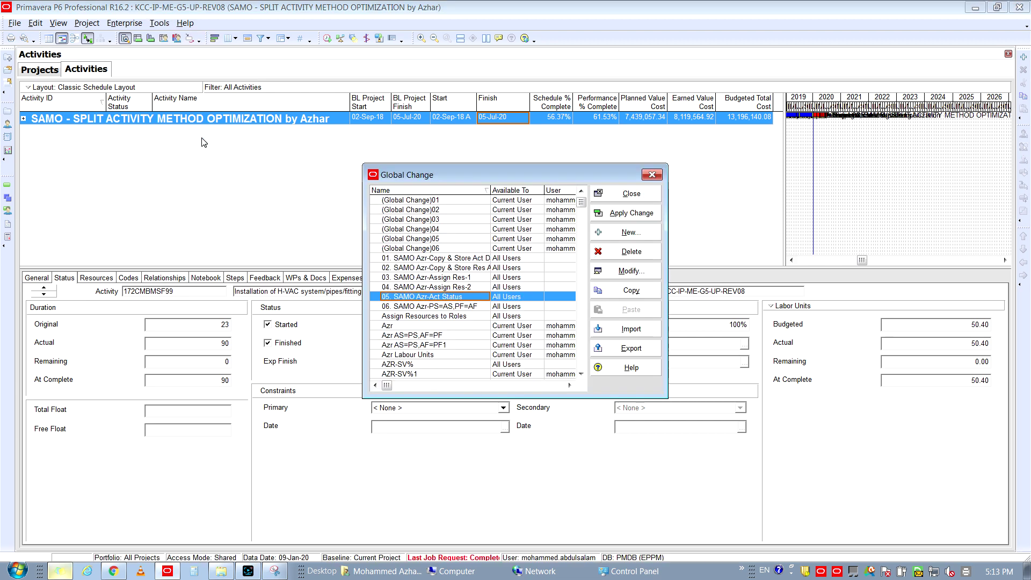
left_click(430, 306)
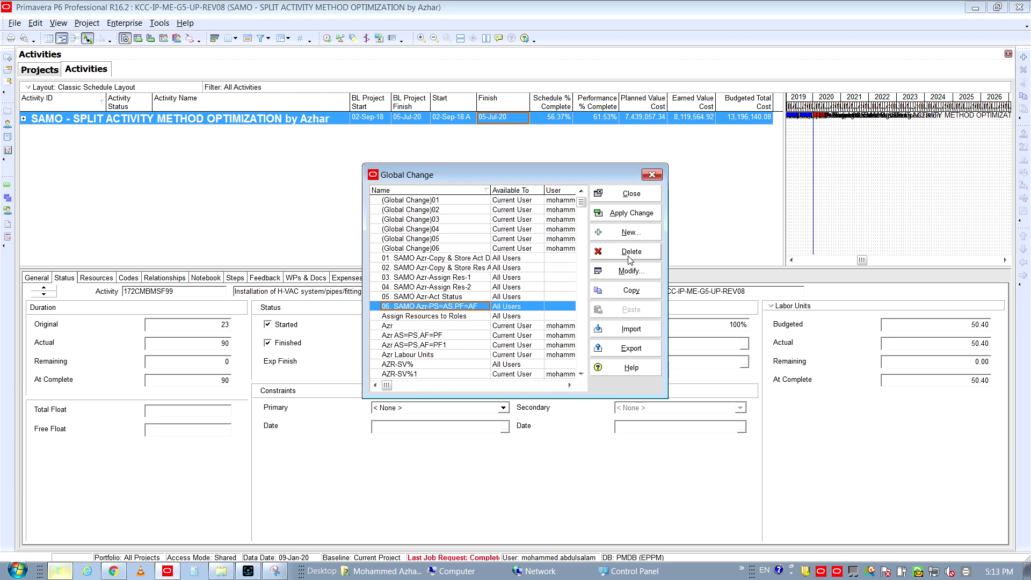
left_click(632, 219)
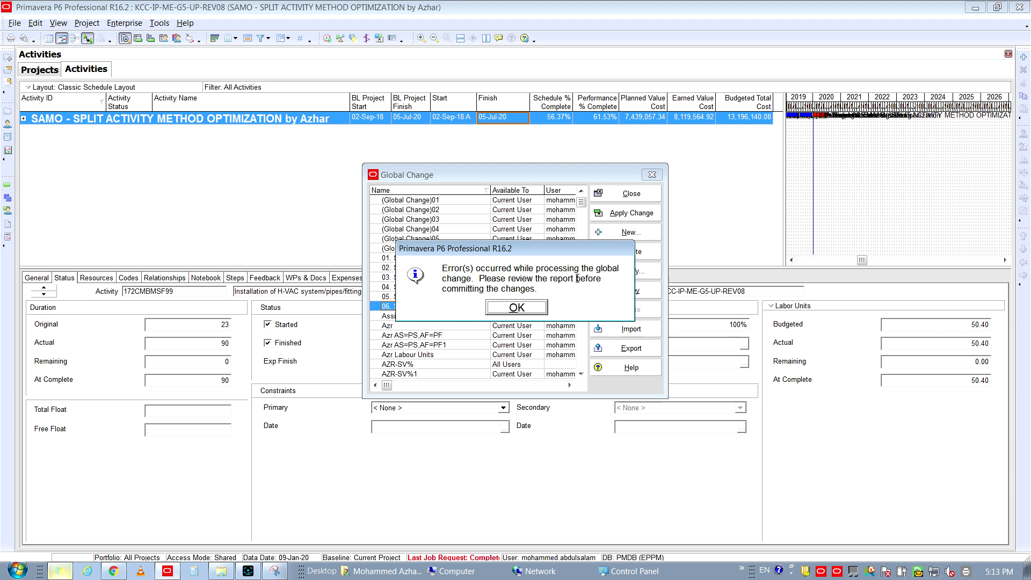
left_click(529, 309)
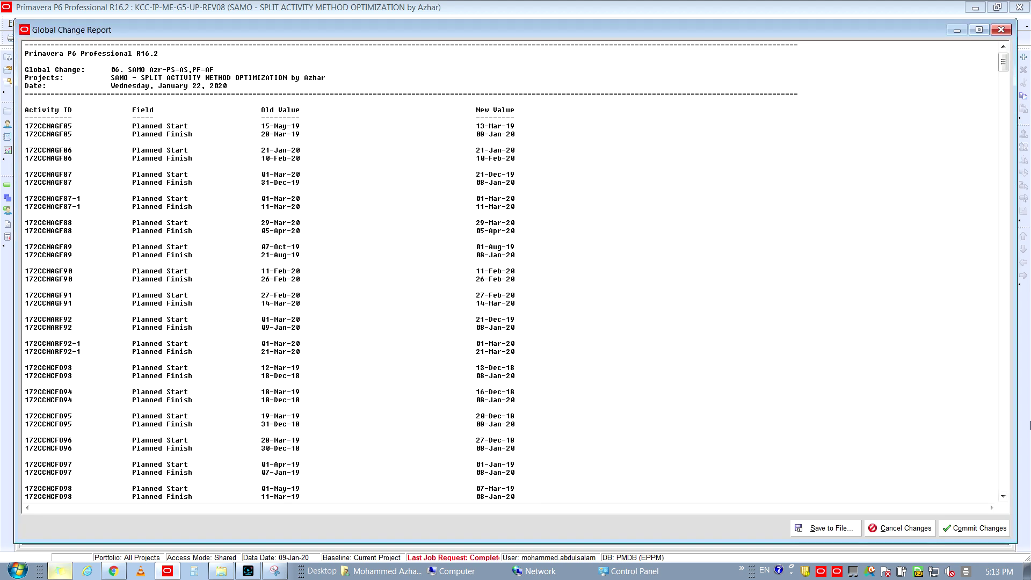
left_click(974, 527)
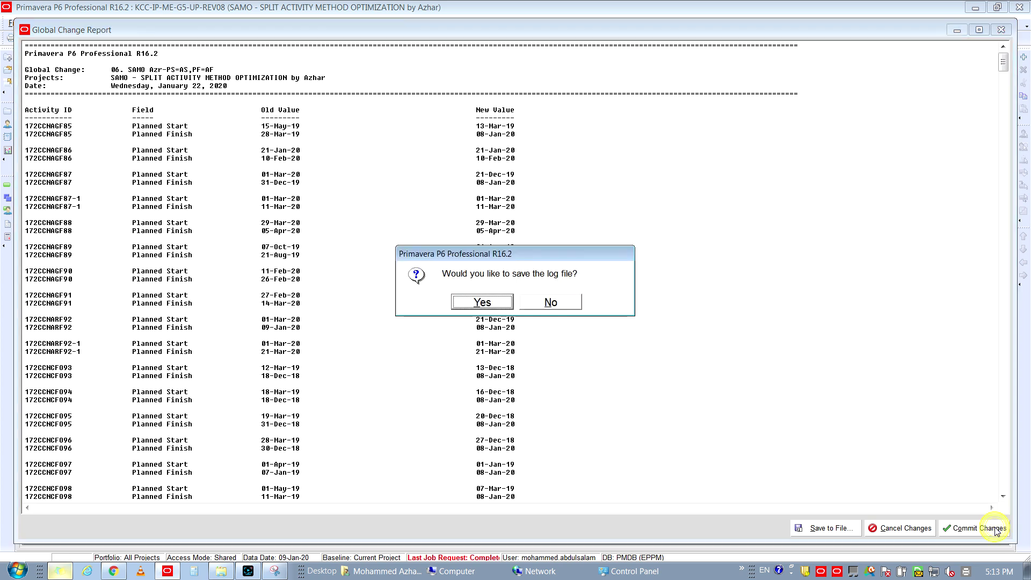
left_click(542, 300)
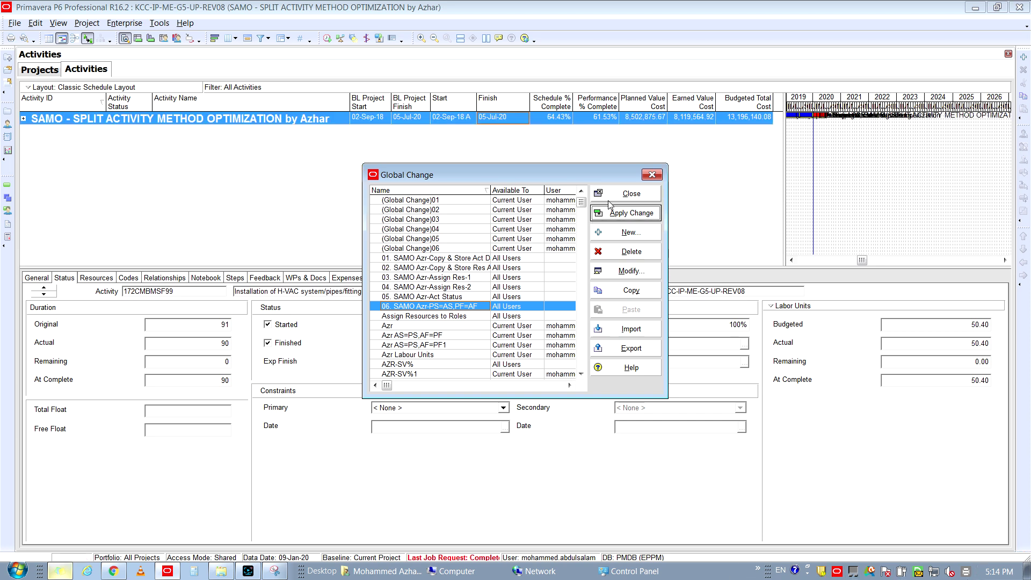
left_click(623, 193)
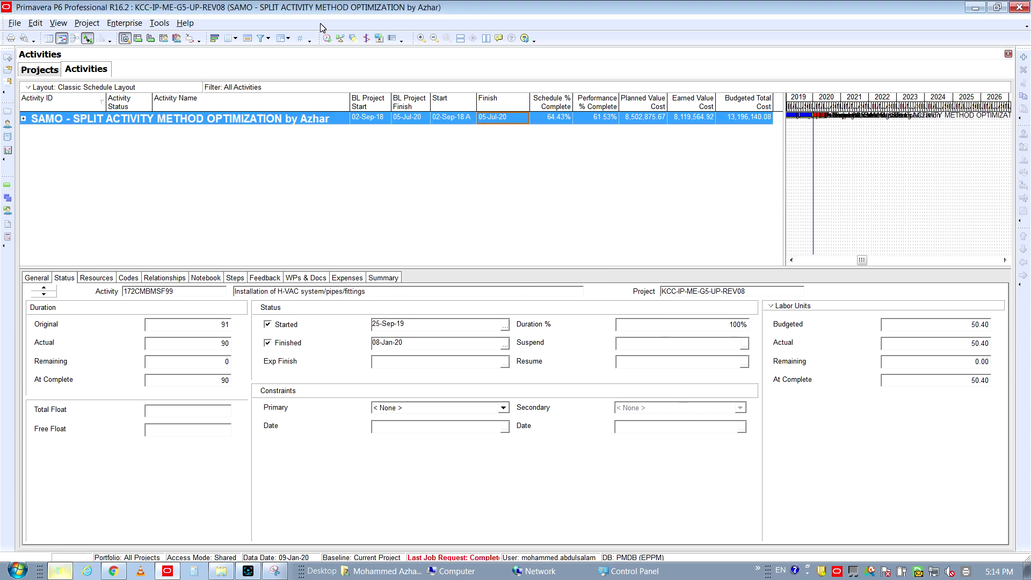
- Schedule the project with the 09-Jan-20 data date
left_click(327, 38)
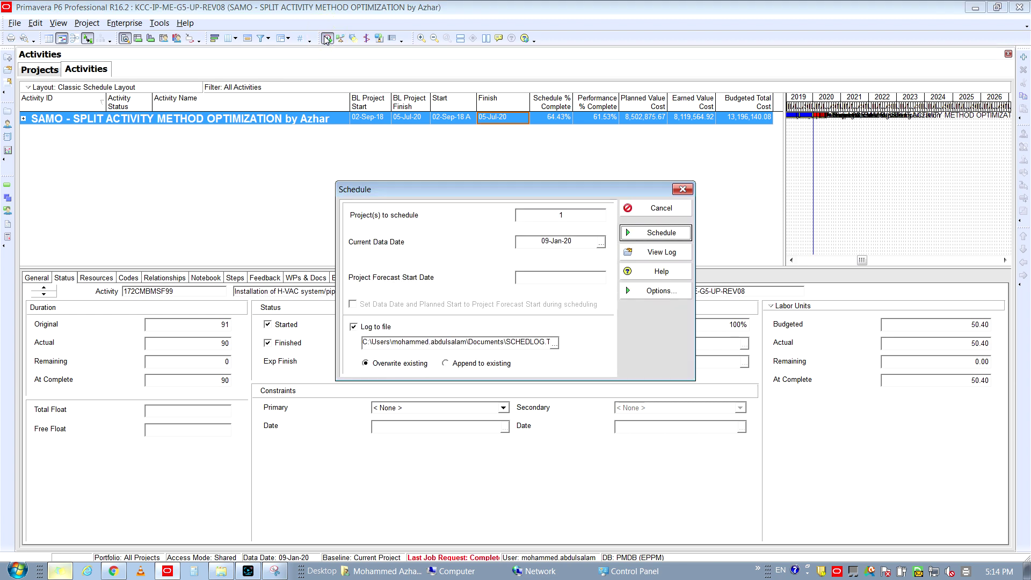
left_click(632, 233)
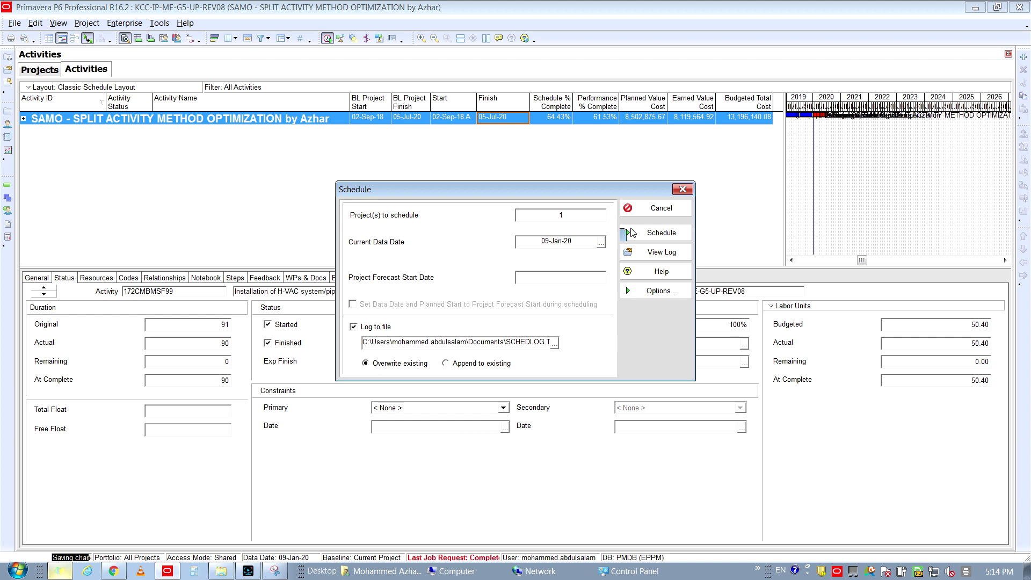
left_click(632, 233)
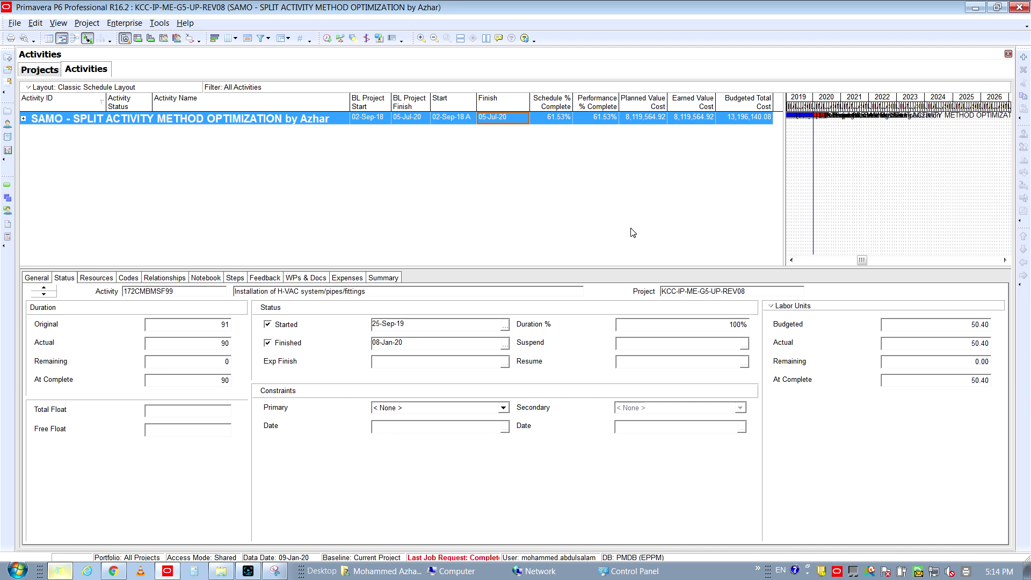
- Compare the project's earned value, planned value, performance and schedule percentages with the earlier capture in Snipping Tool
left_click(696, 120)
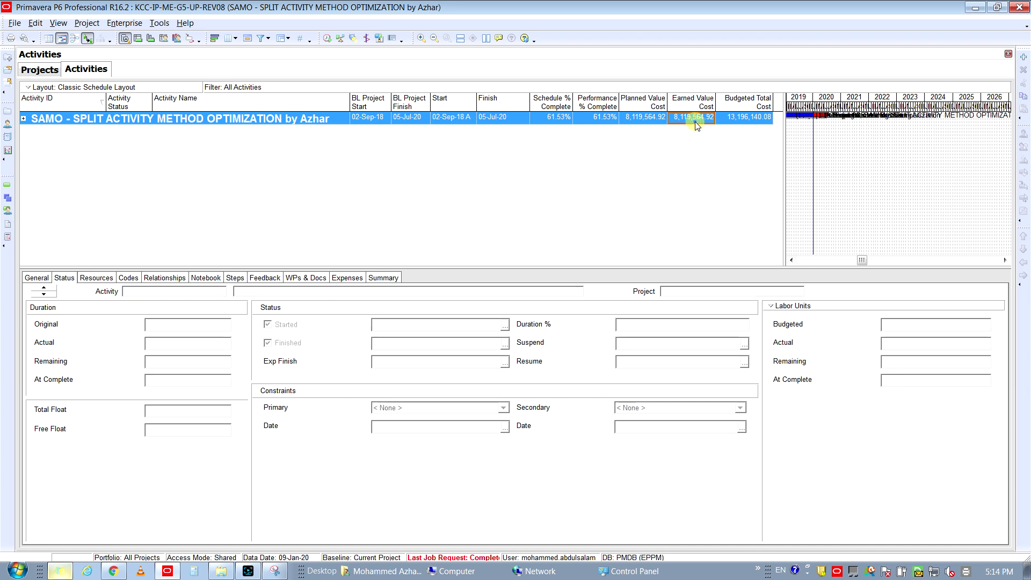
left_click(645, 120)
left_click(606, 120)
left_click(551, 121)
left_click(275, 571)
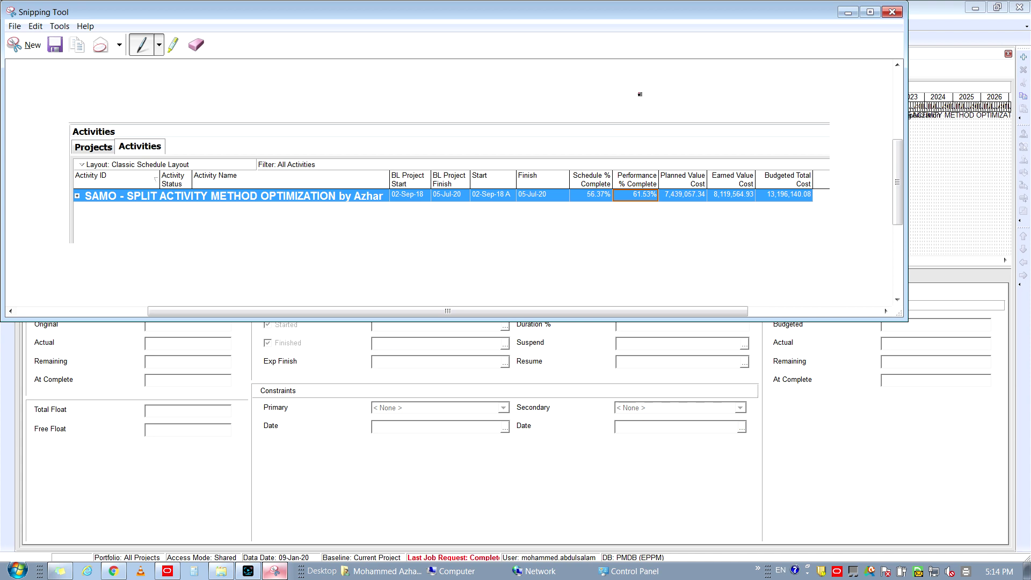
- Place the Snipping Tool capture beneath the SAMO project row, compare its planned and earned value costs with the rescheduled ones, and minimise the capture
left_click_drag(617, 18, 646, 169)
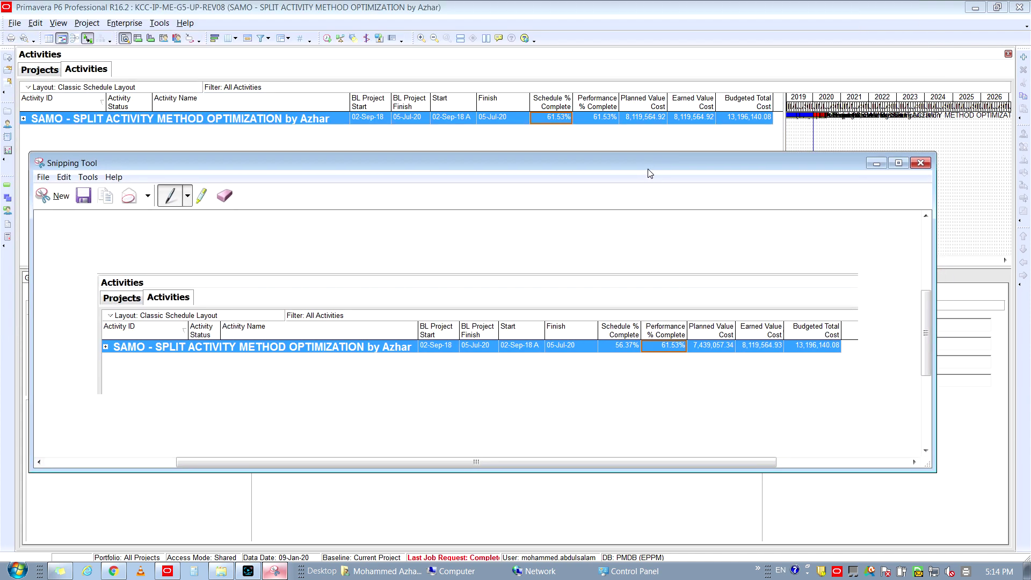
left_click(768, 348)
left_click(687, 118)
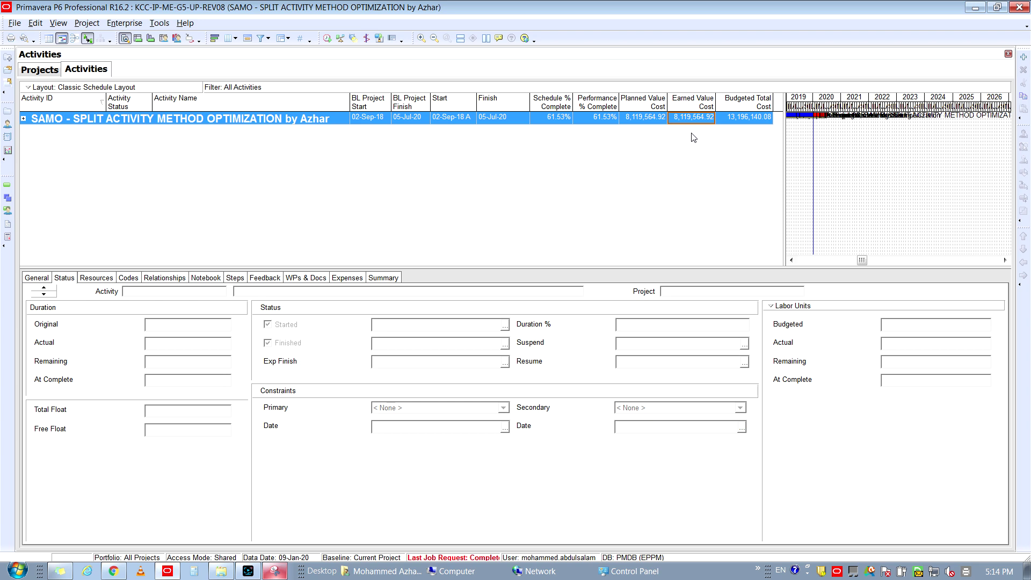
left_click(275, 572)
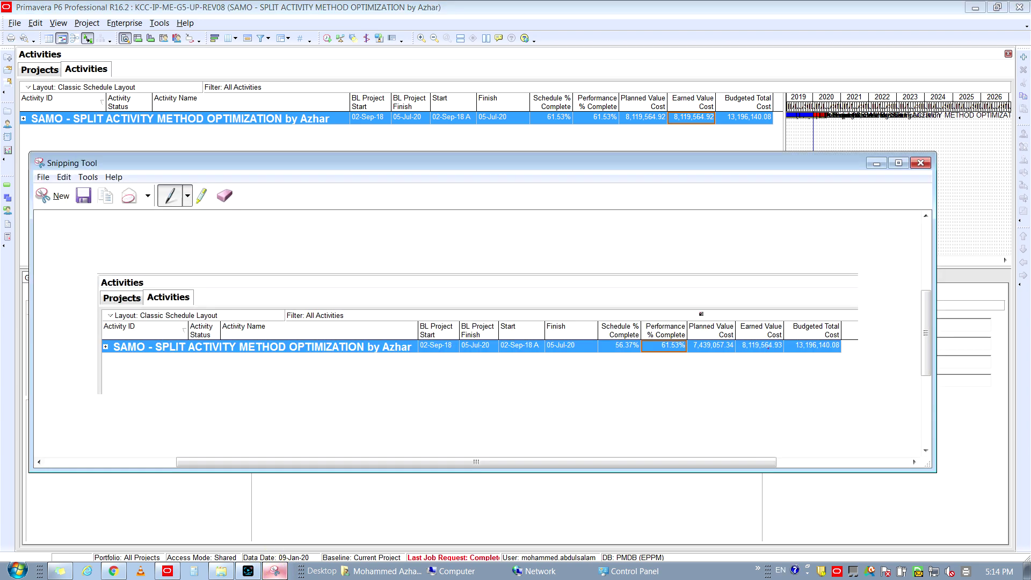
left_click(876, 163)
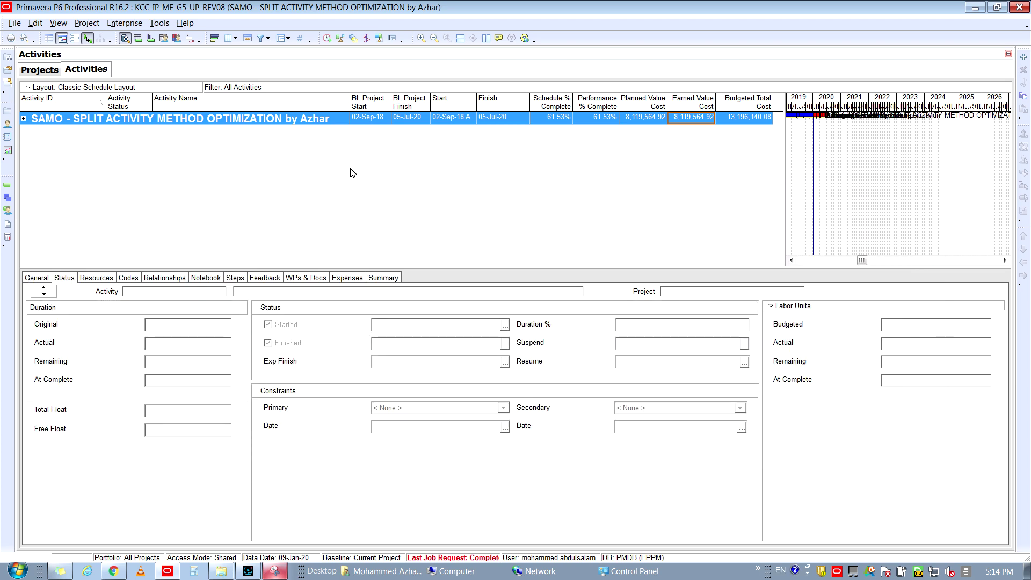
- Expand the SAMO WBS through Phase "1", RUH 172C, Construction, Main Building and Architectural Works down to the Ground Floor activities
left_click(23, 118)
left_click(315, 117)
double_click(95, 131)
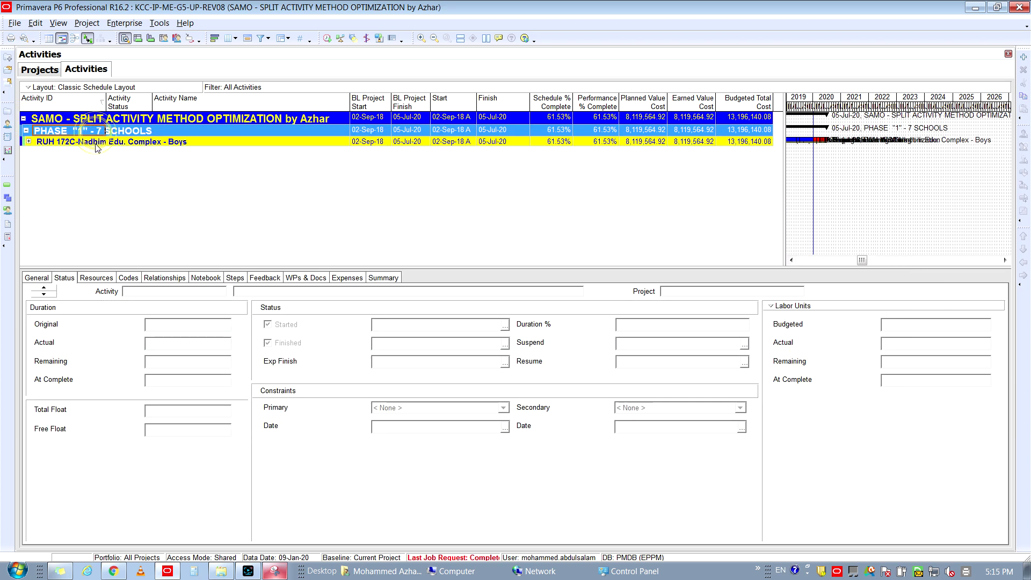
double_click(95, 142)
double_click(86, 186)
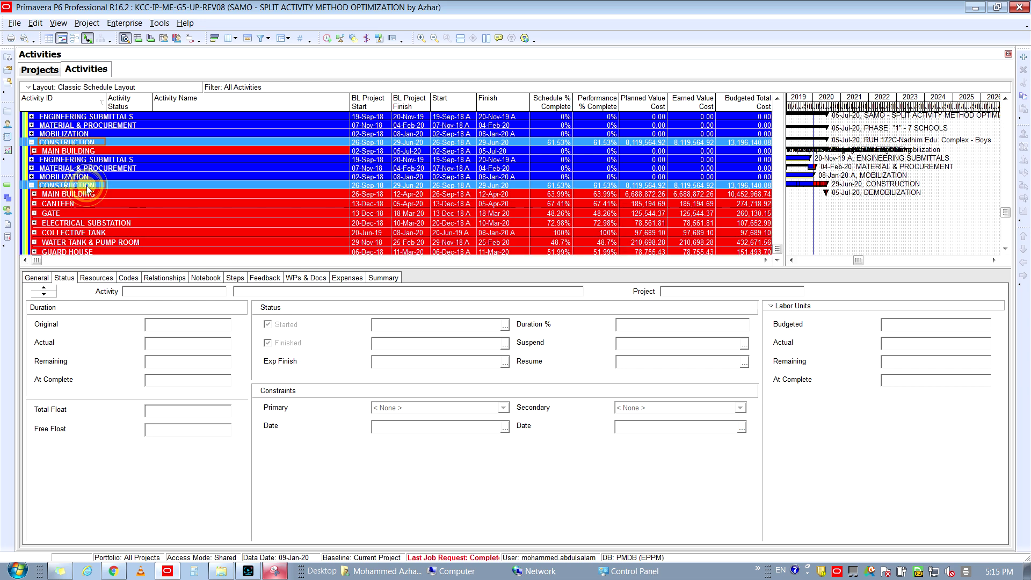
double_click(74, 168)
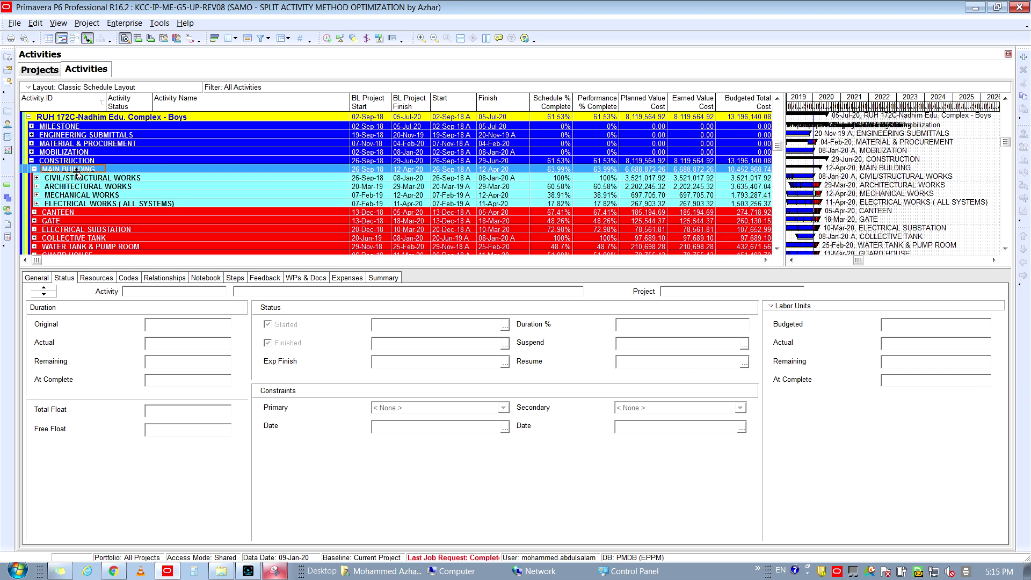
double_click(83, 186)
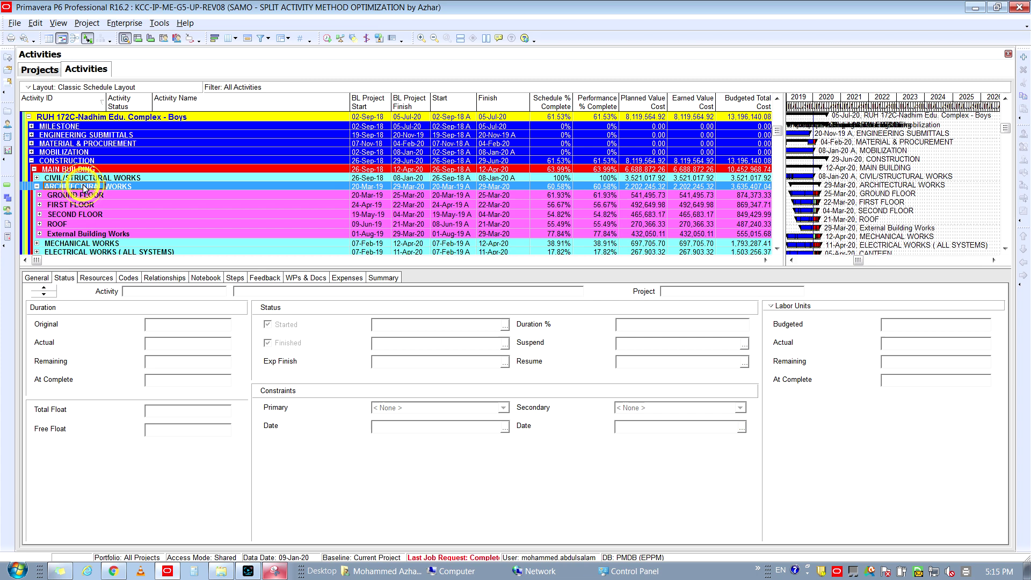
double_click(86, 195)
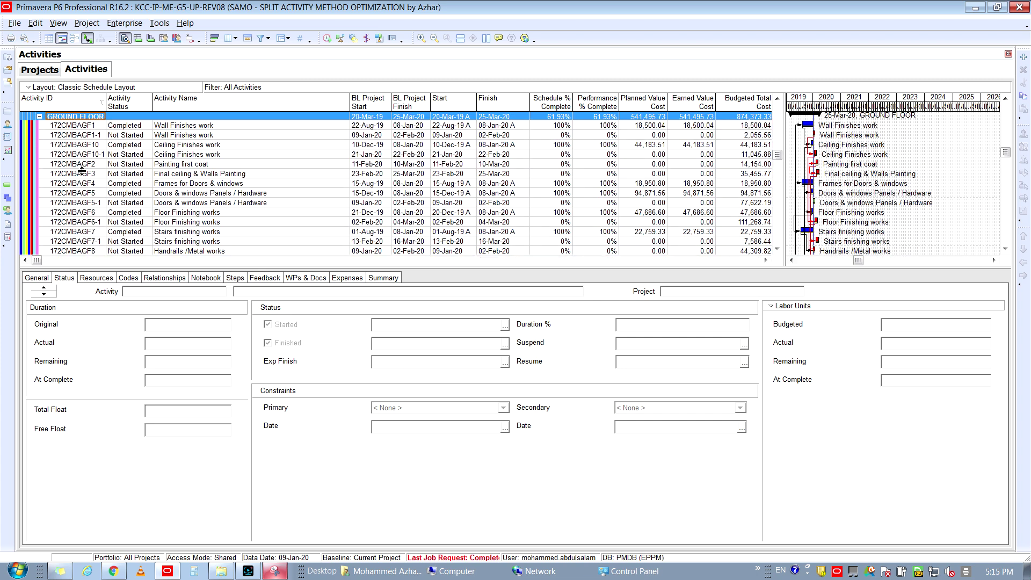
- Widen the Activity ID column and compare the status and finish dates of Wall Finishes activities 172CMBAGF1 and 172CMBAGF1-1
left_click(84, 136)
left_click_drag(107, 106, 116, 105)
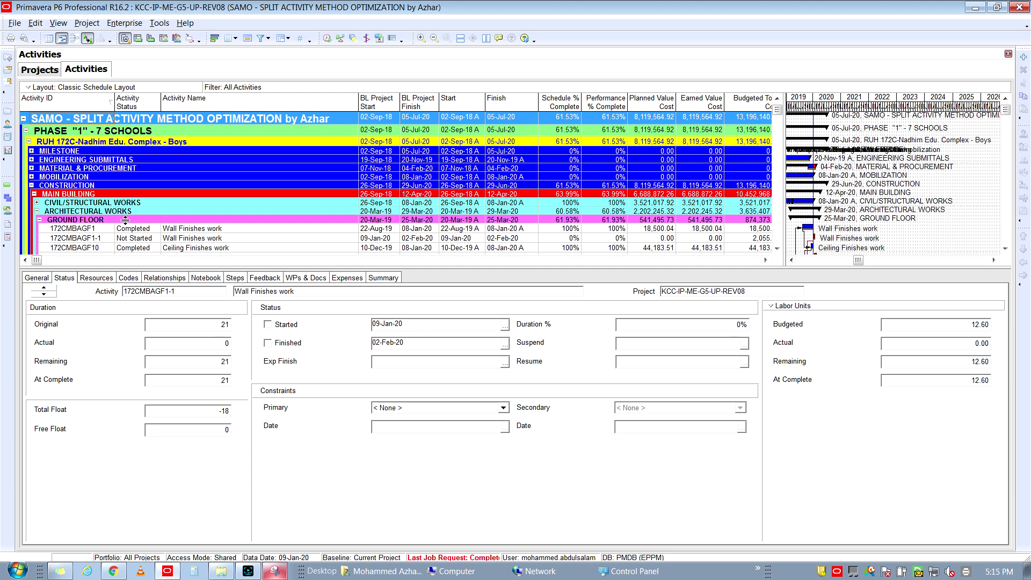
left_click(120, 228)
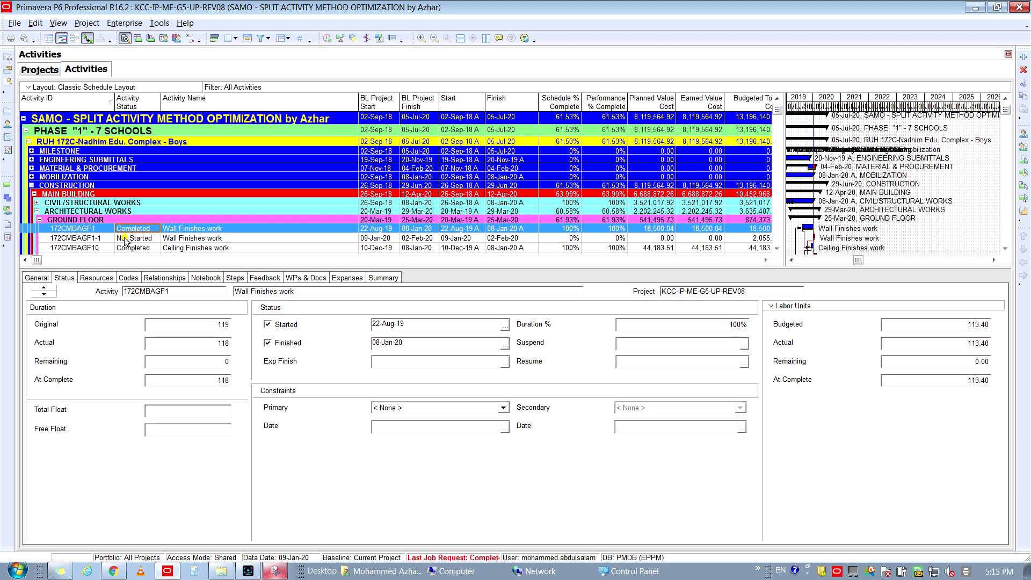
left_click(126, 238)
left_click(487, 229)
left_click(490, 238)
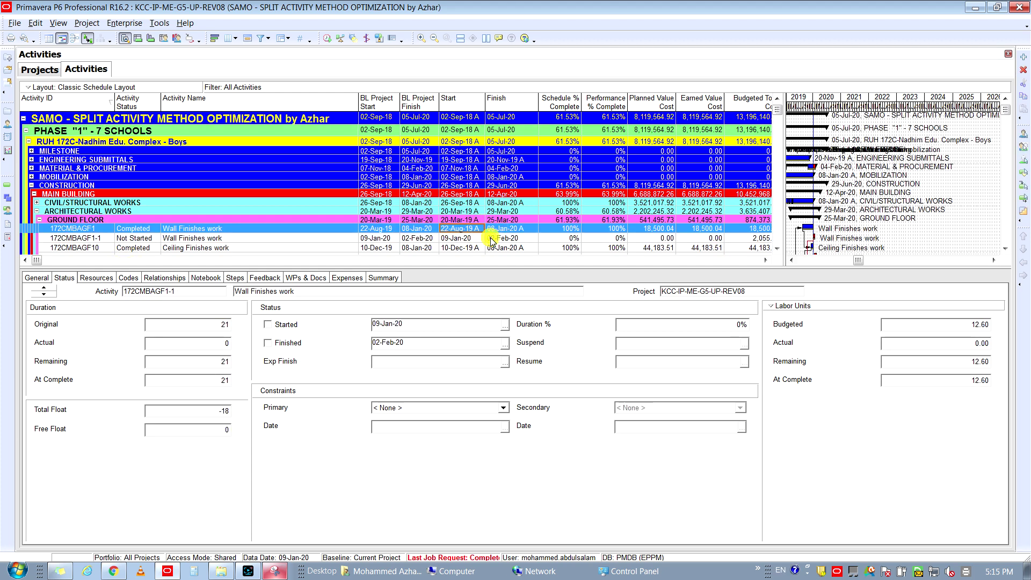
- Compare the planned, earned and budgeted costs of the two Wall Finishes activities, widening the activity table to show the full Budgeted Total Cost column
left_click(627, 229)
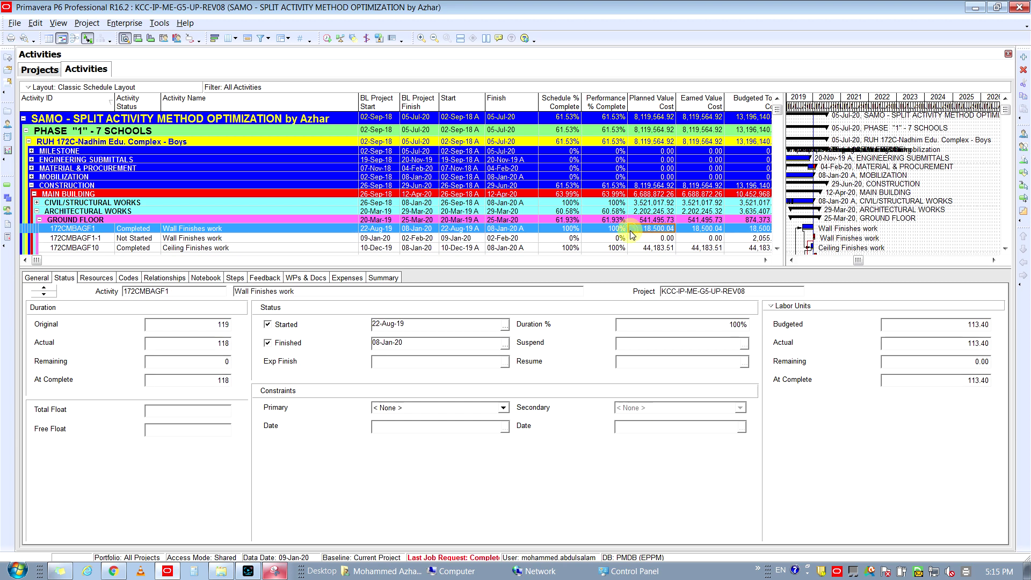
left_click(693, 238)
left_click_drag(783, 225, 830, 217)
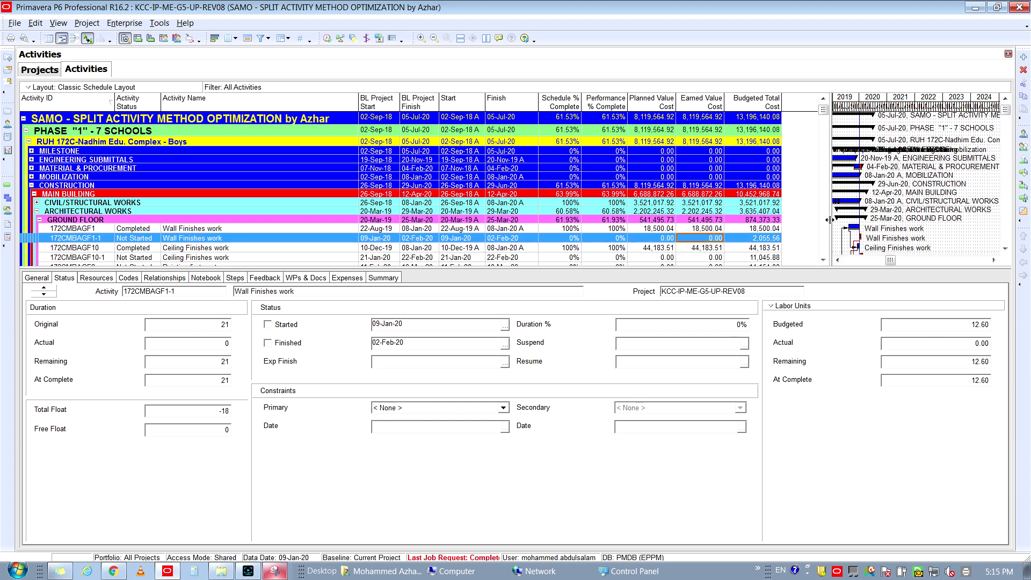
left_click(772, 228)
left_click(767, 237)
- Collapse the expanded WBS back to the single SAMO project row and select that row
left_click(31, 185)
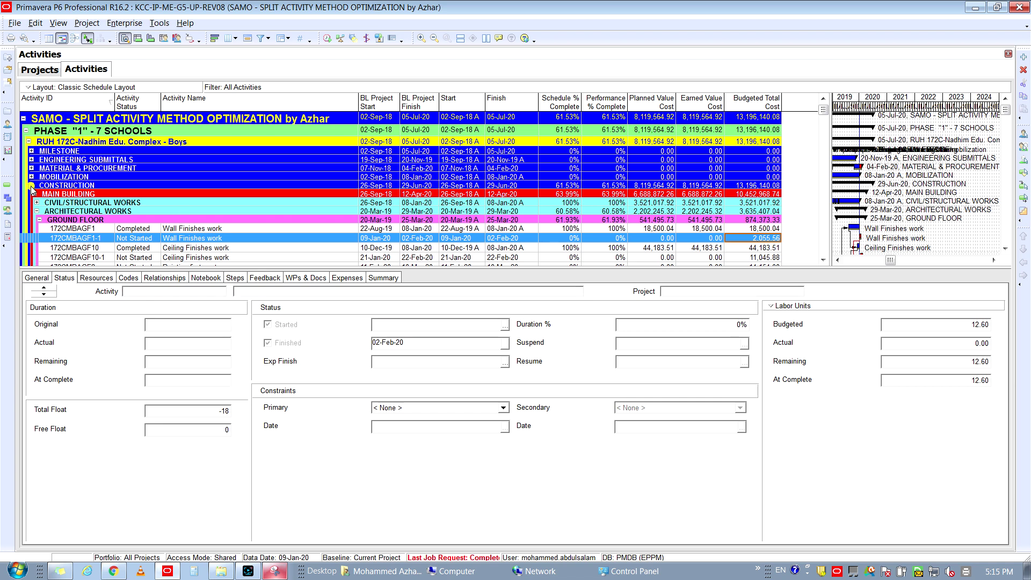
left_click(25, 131)
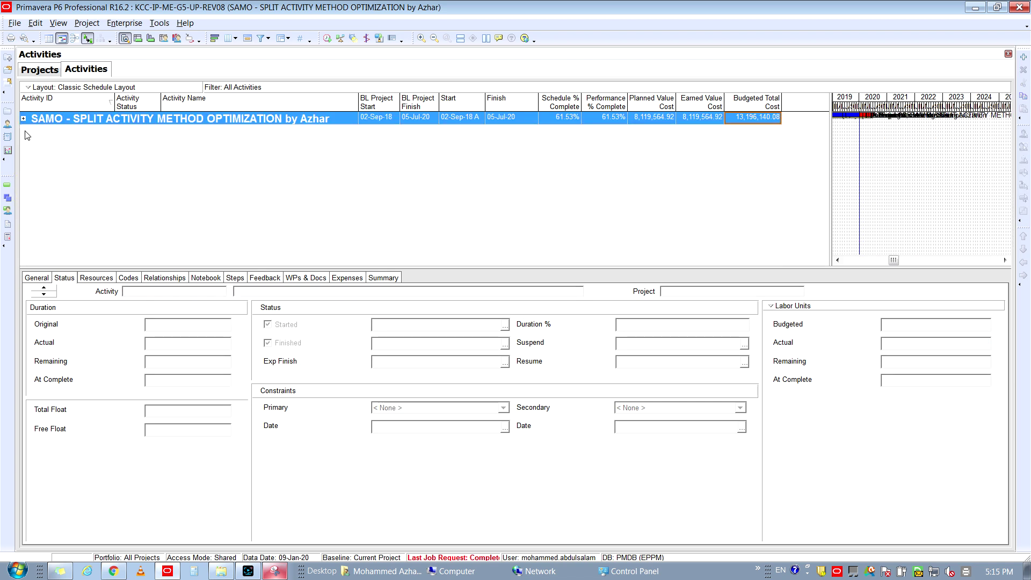
left_click(335, 120)
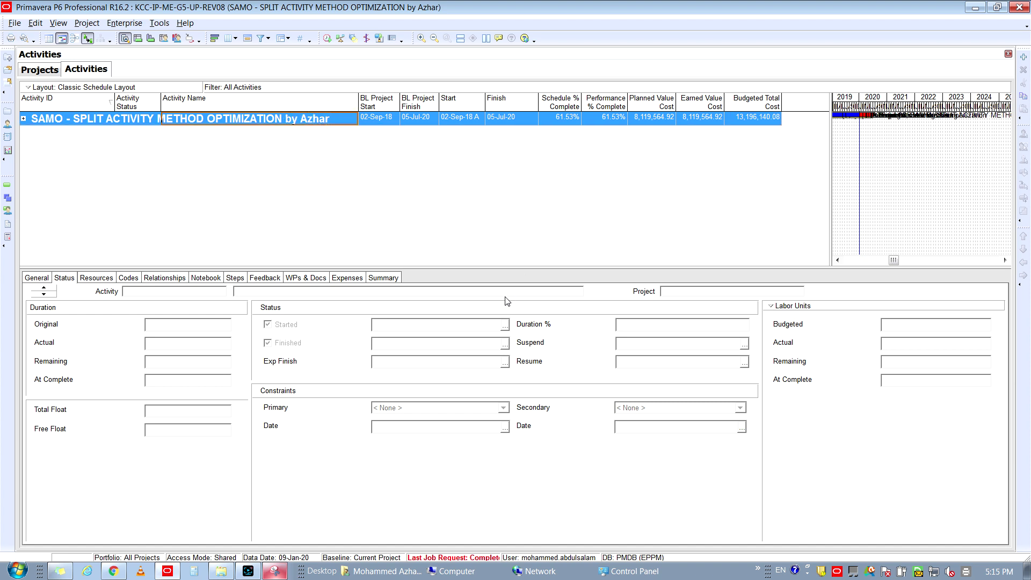